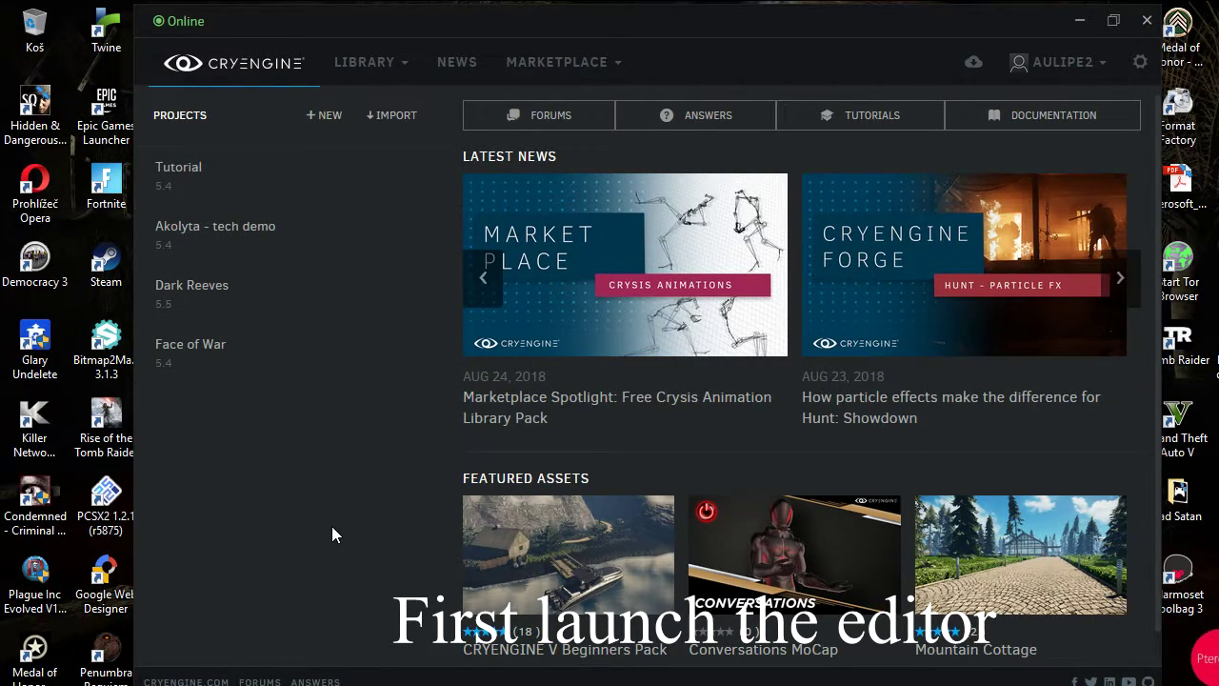
Step: Minimize the launcher and start a new level named Test in the CRYENGINE Sandbox editor
left_click(1071, 28)
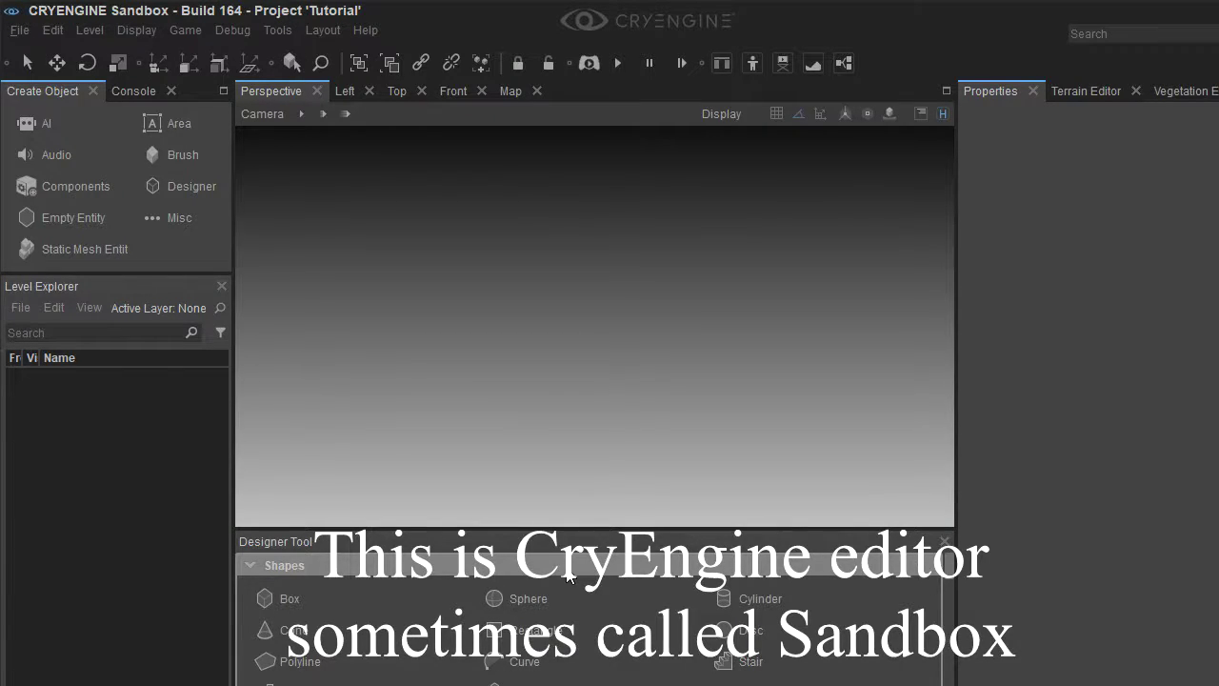
left_click(19, 31)
left_click(19, 33)
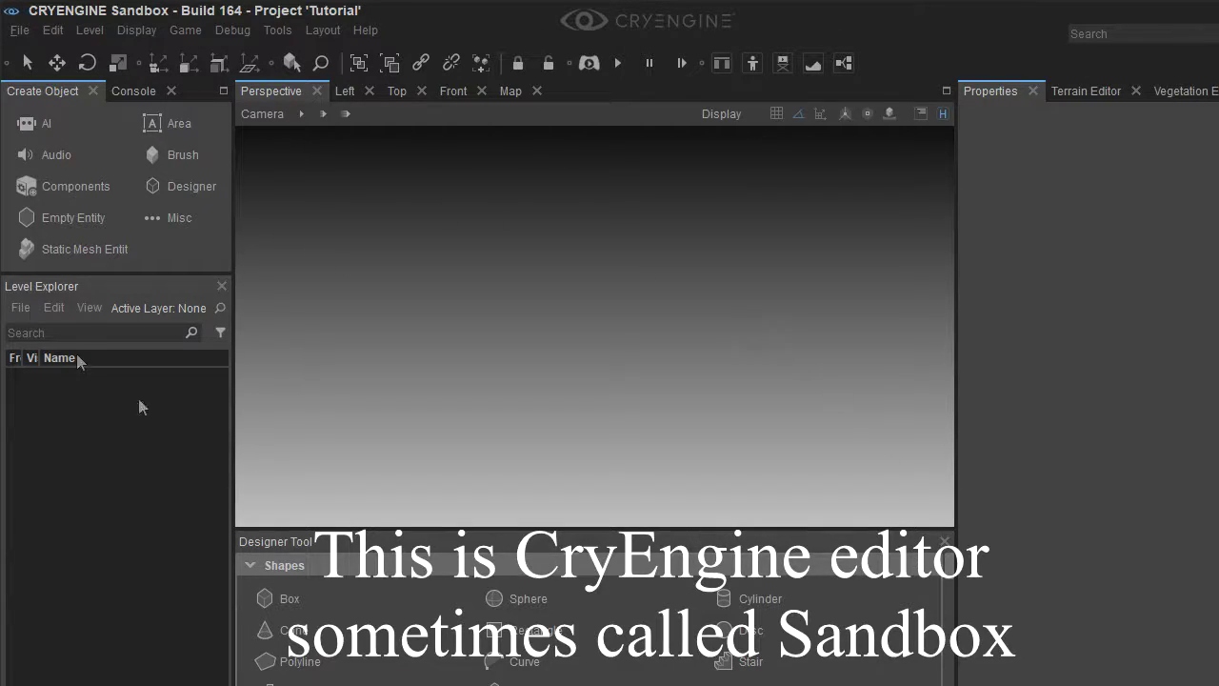
left_click(19, 30)
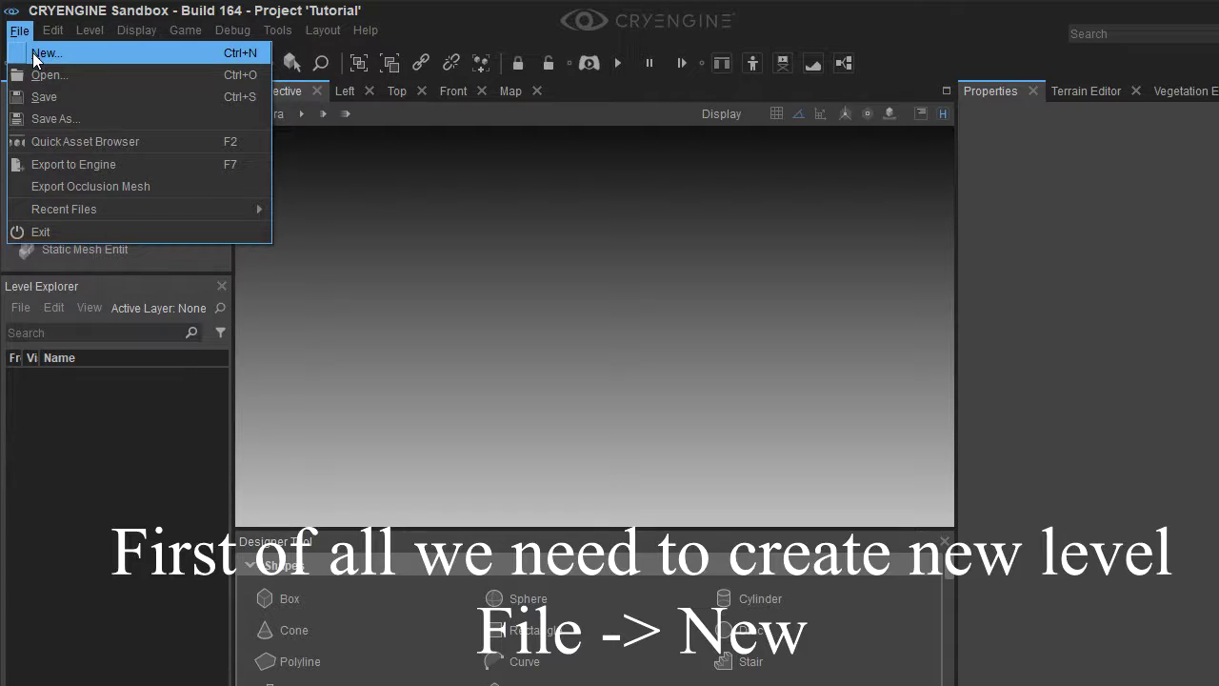
left_click(106, 53)
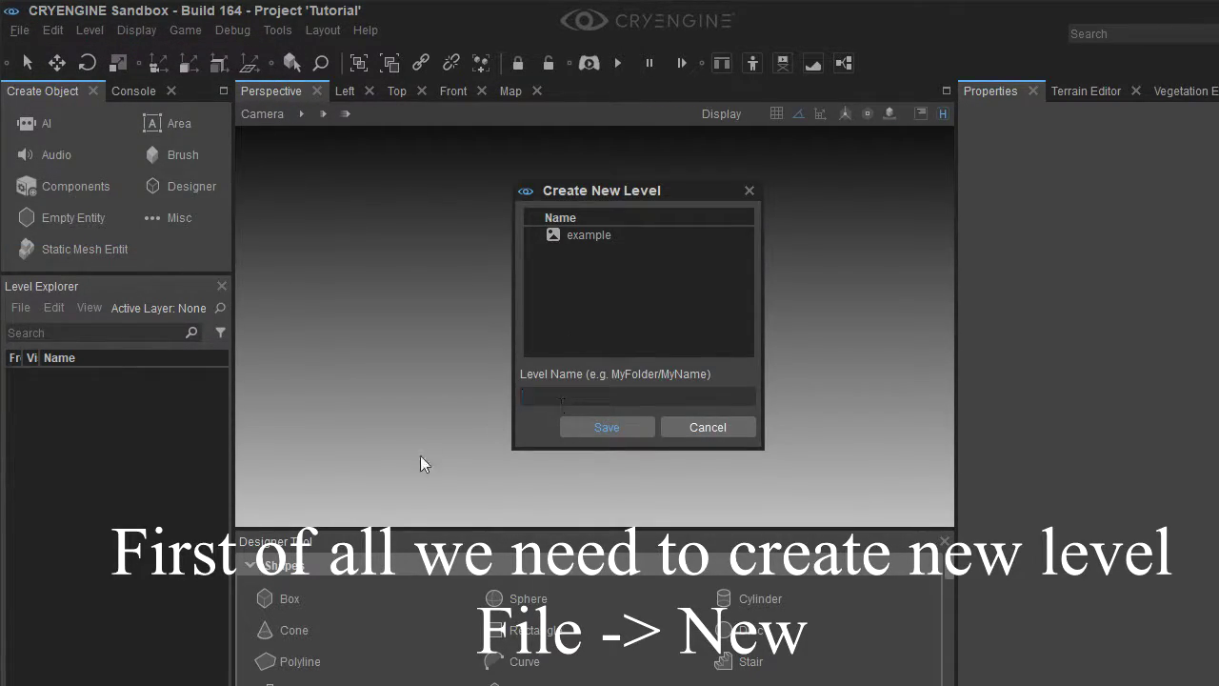
type("Test")
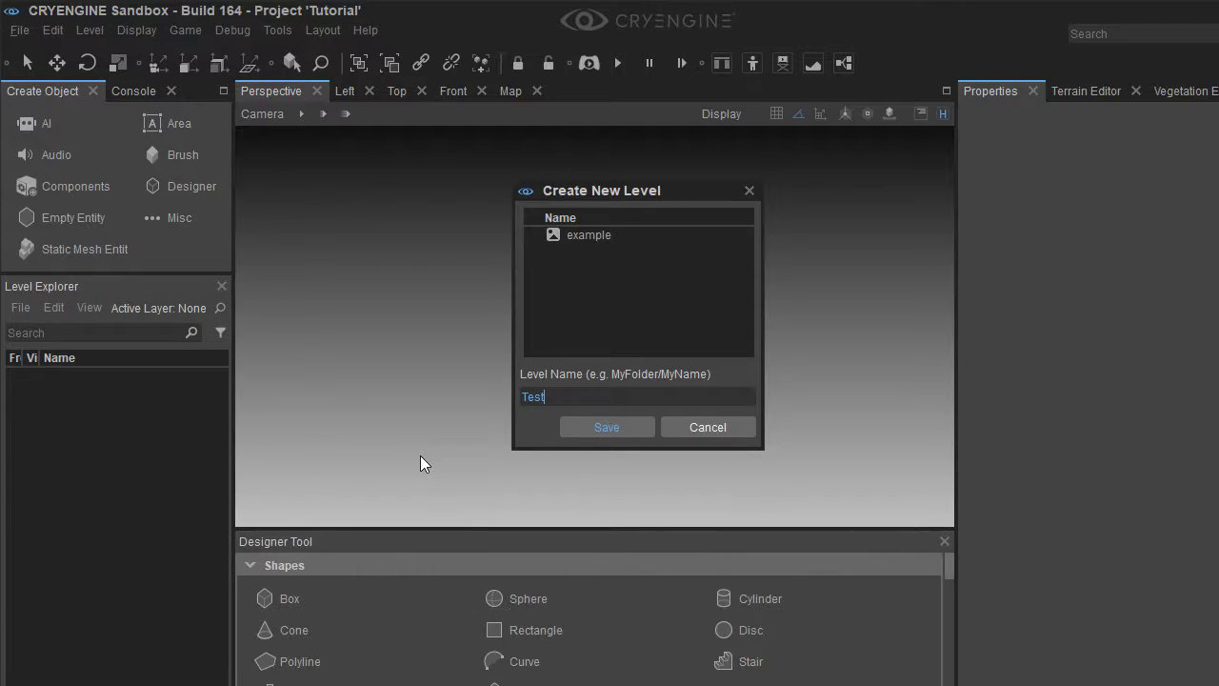
left_click(623, 428)
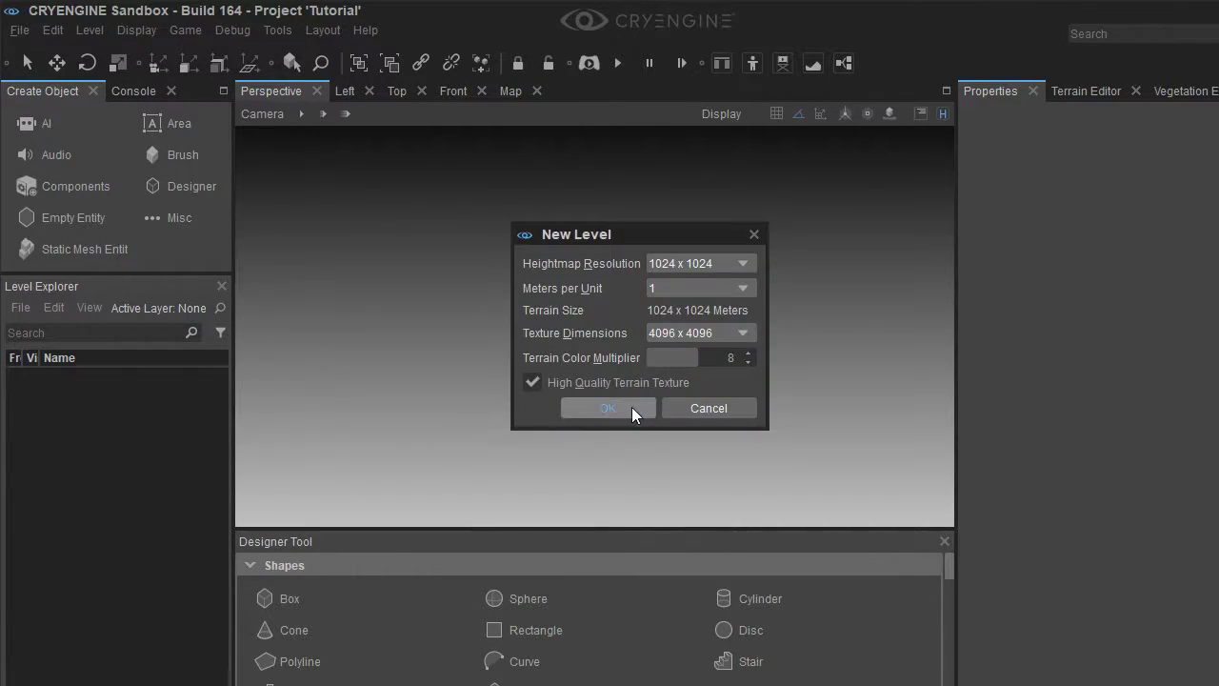
Step: Set the new level's heightmap resolution to 128 x 128 and create the level
left_click(669, 256)
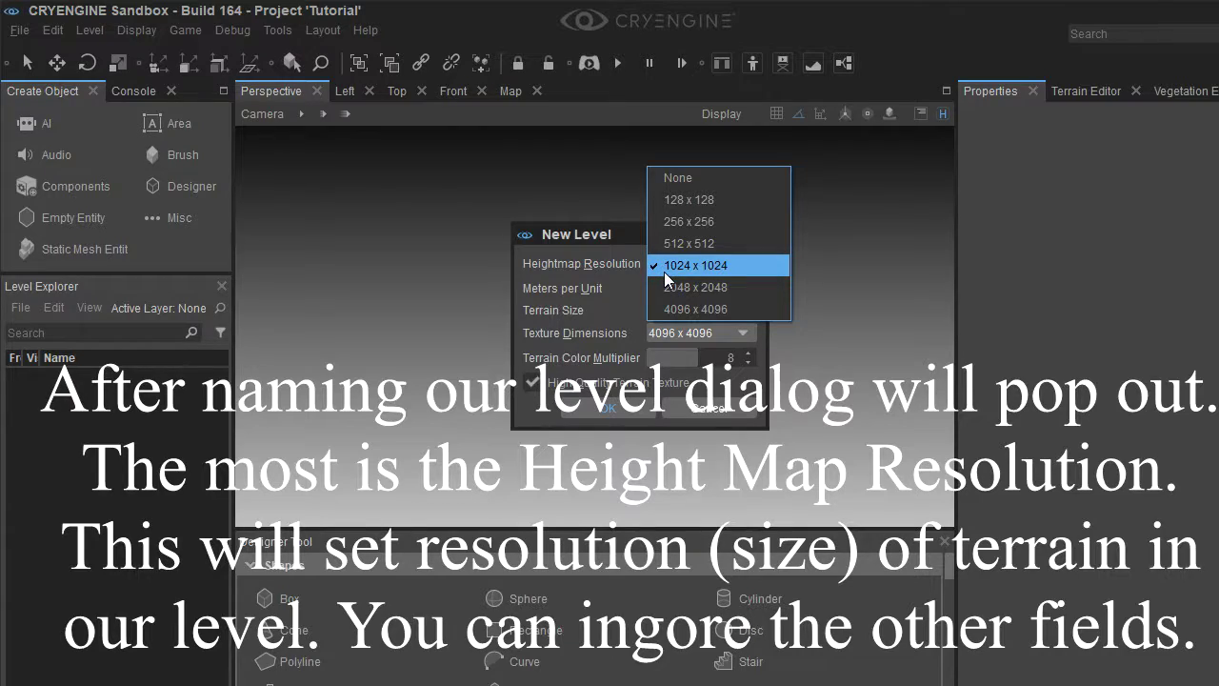
left_click(664, 272)
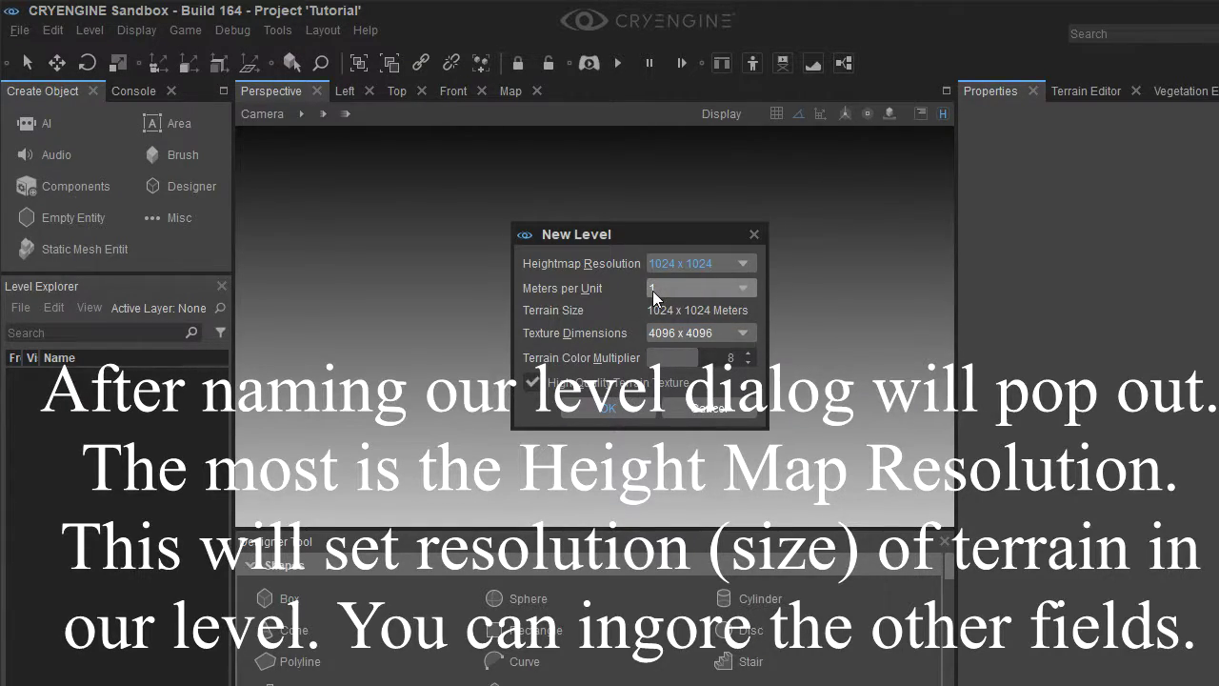
left_click(680, 262)
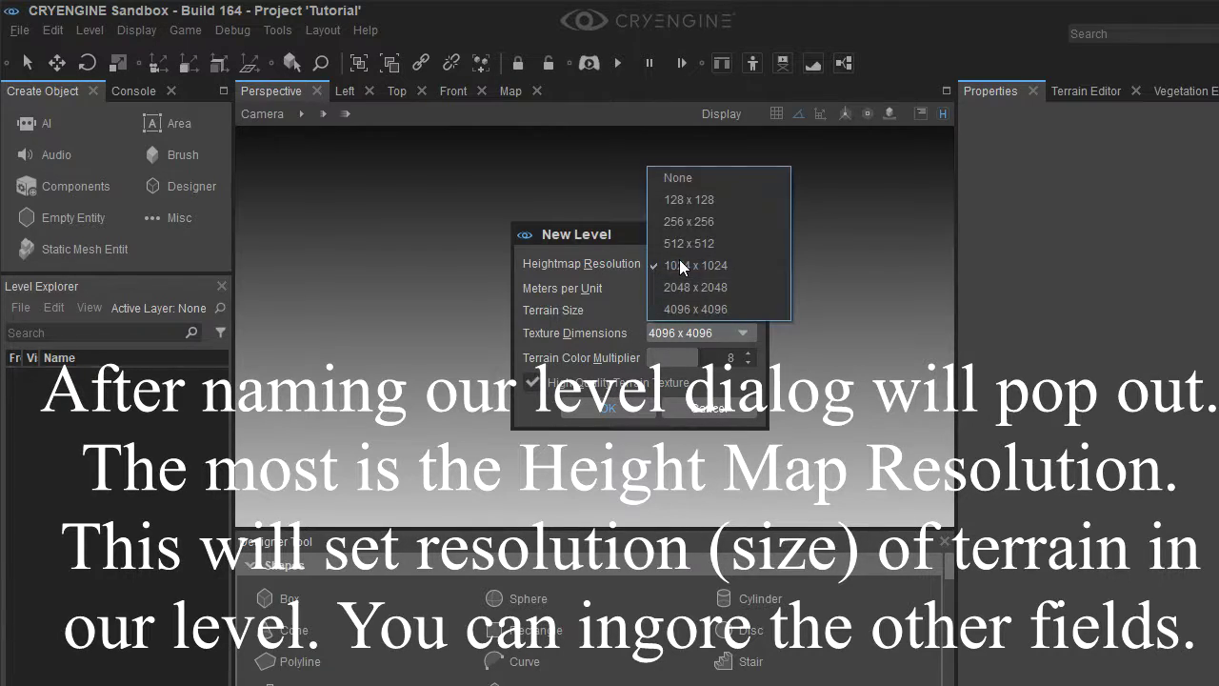
left_click(689, 199)
left_click(607, 408)
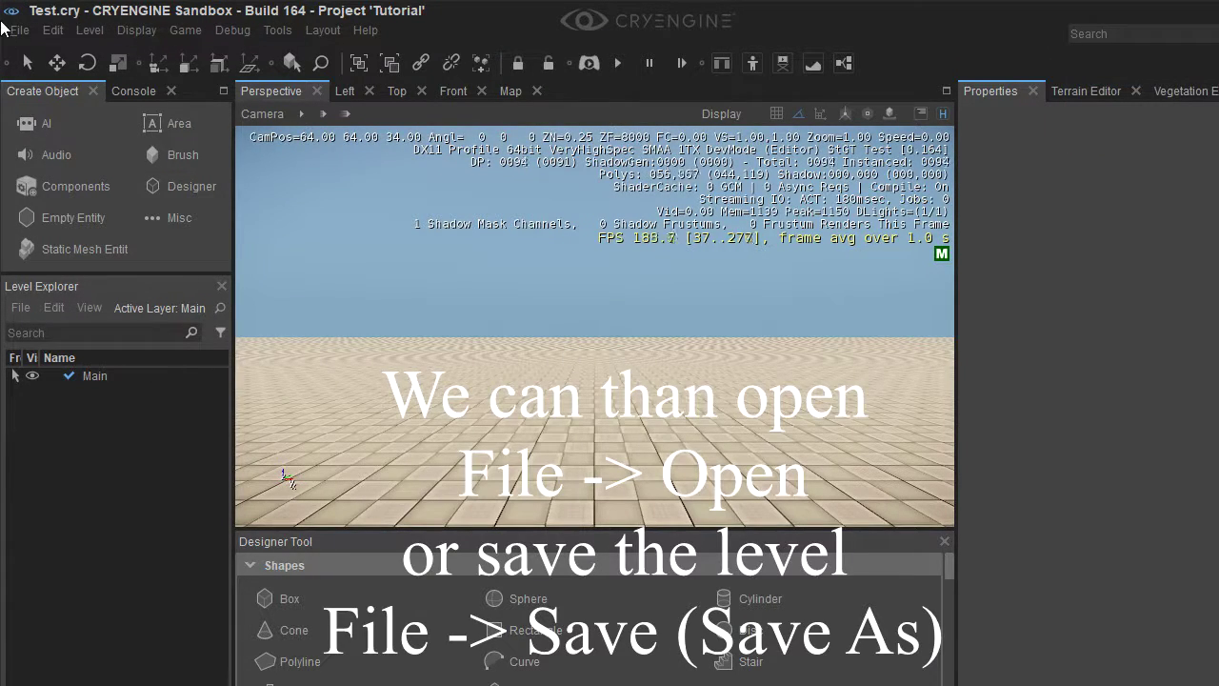
left_click(19, 29)
left_click(41, 76)
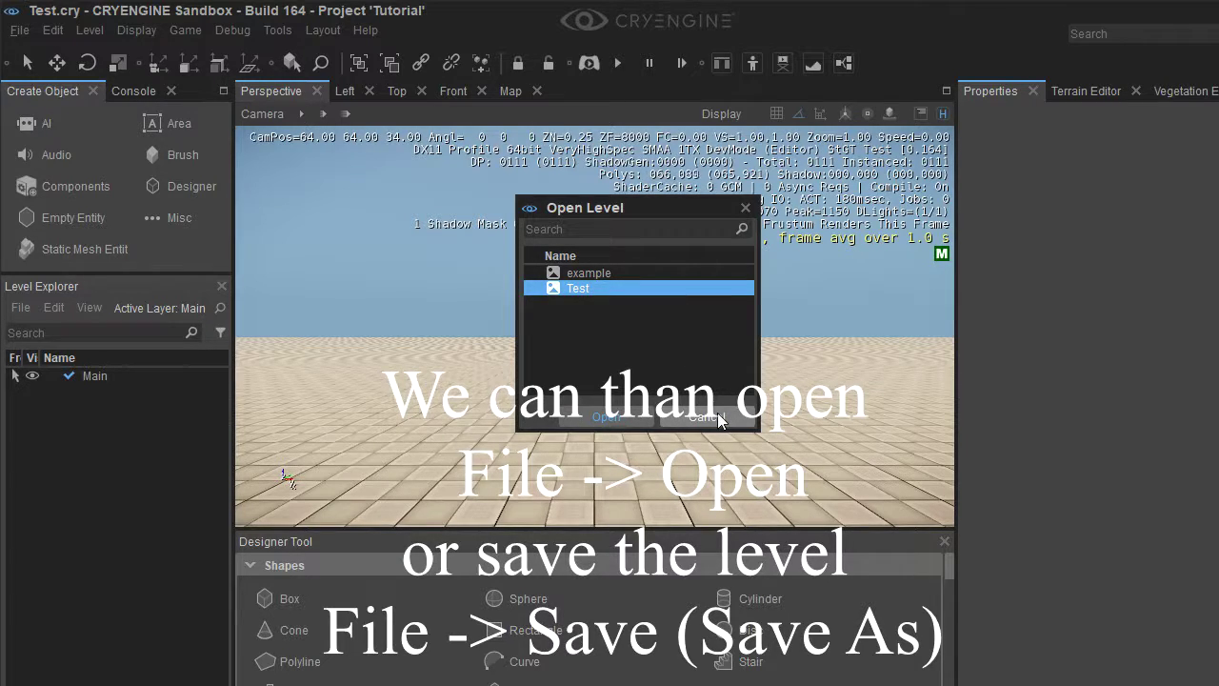
left_click(705, 417)
Step: Save the Test level and export it to the engine
left_click(19, 29)
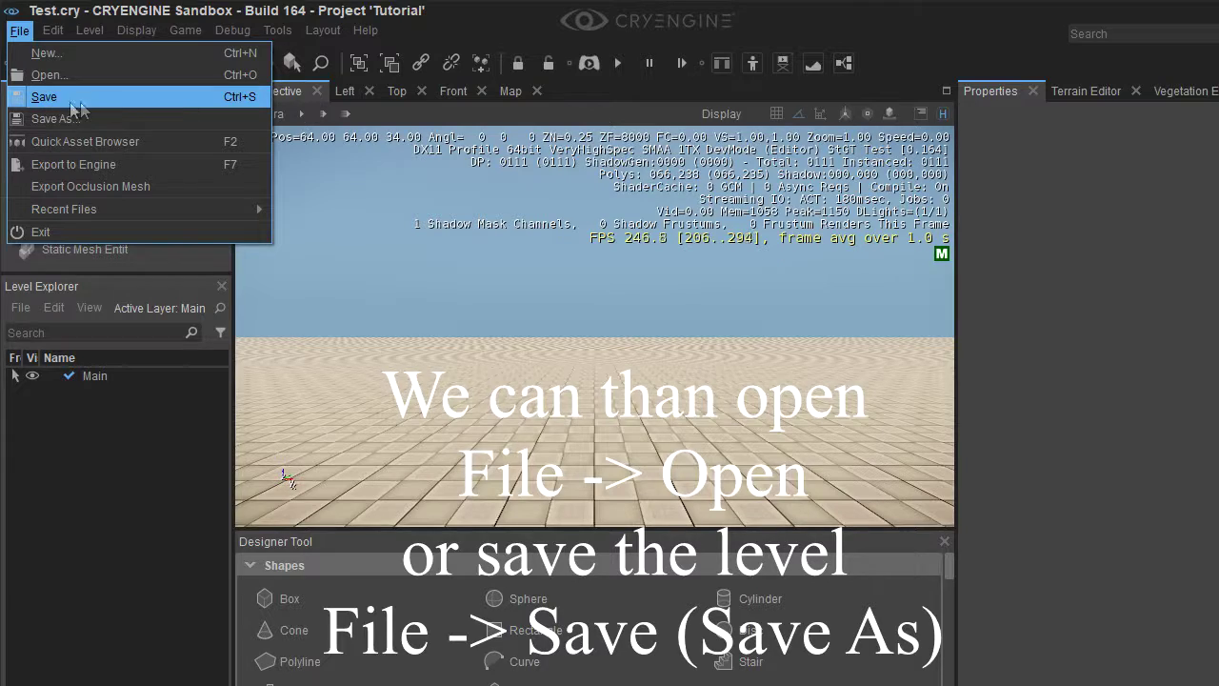
left_click(75, 101)
left_click(14, 31)
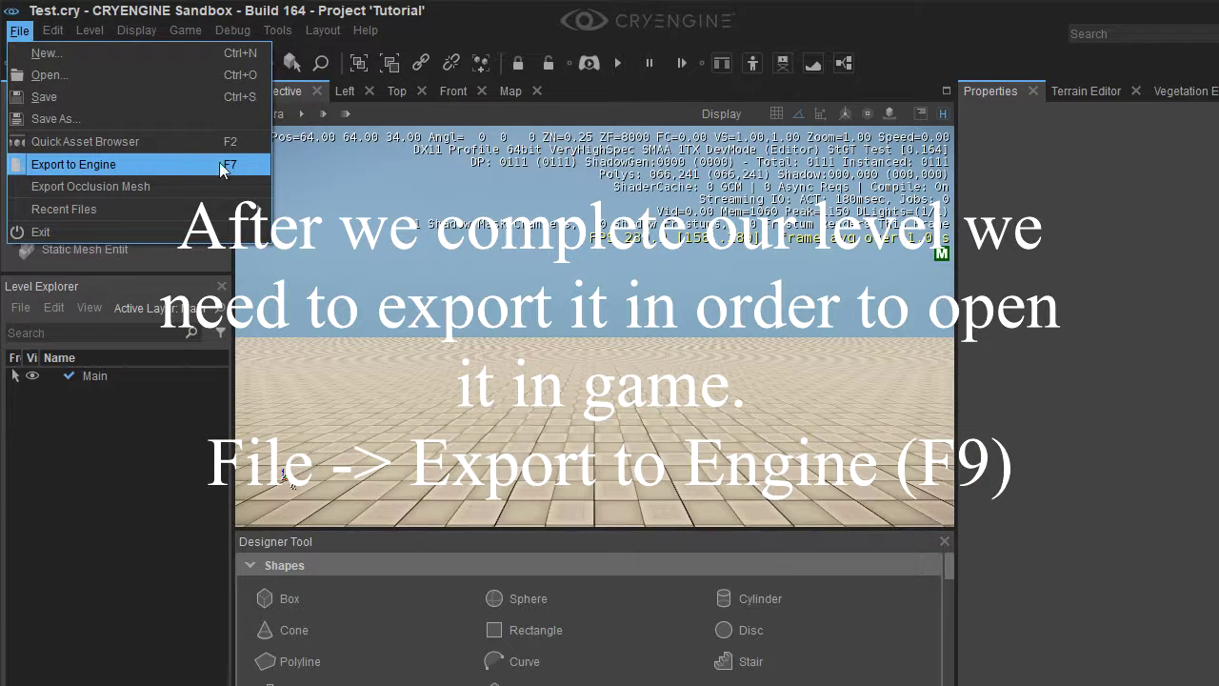
left_click(265, 165)
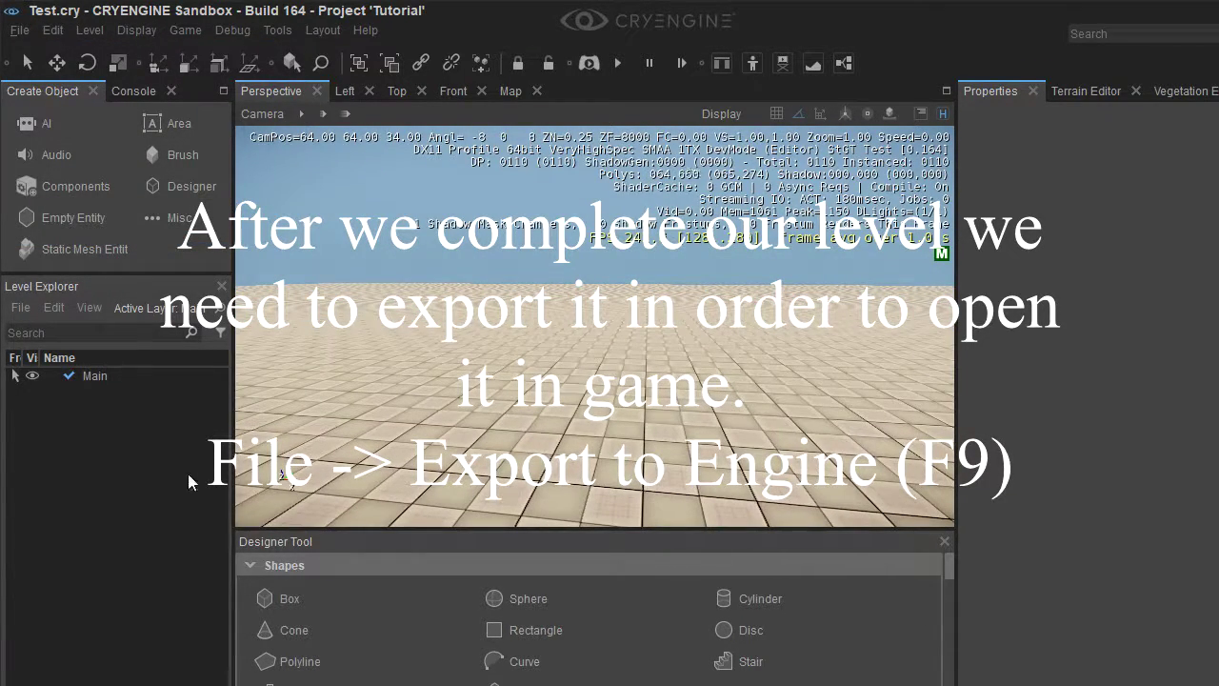
Step: Place the sphere.cgf static mesh entity from the objects folder on the terrain
right_click_drag(510, 246, 672, 320)
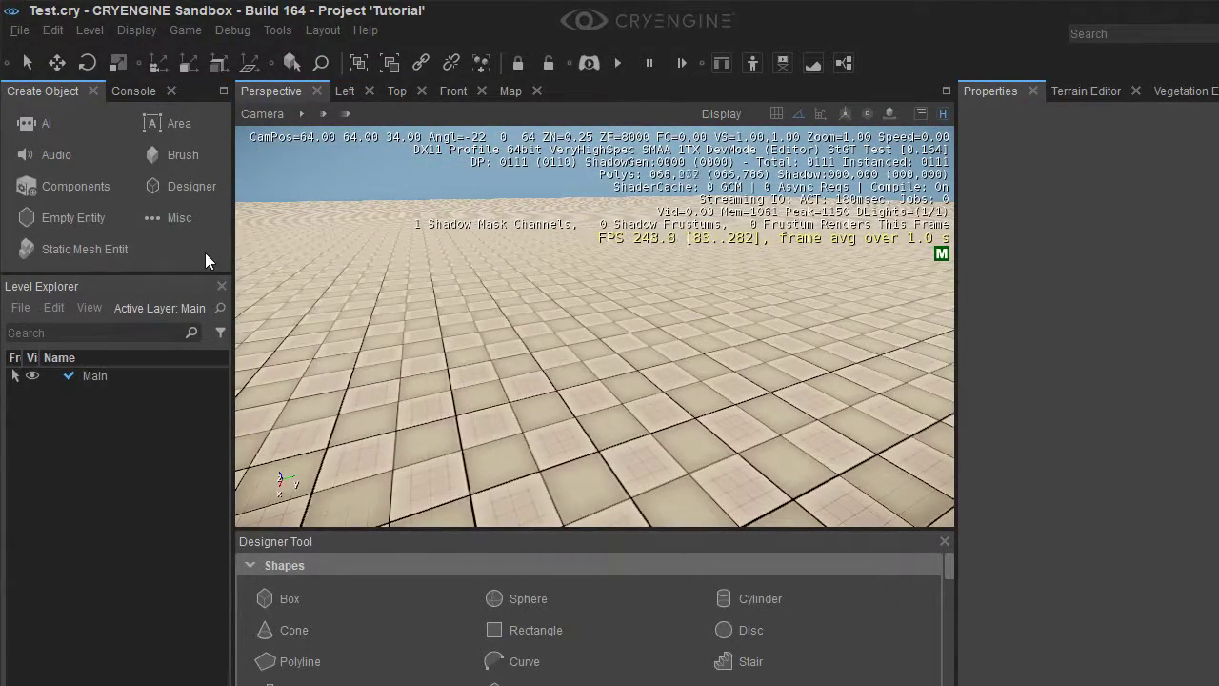
left_click(96, 249)
double_click(69, 176)
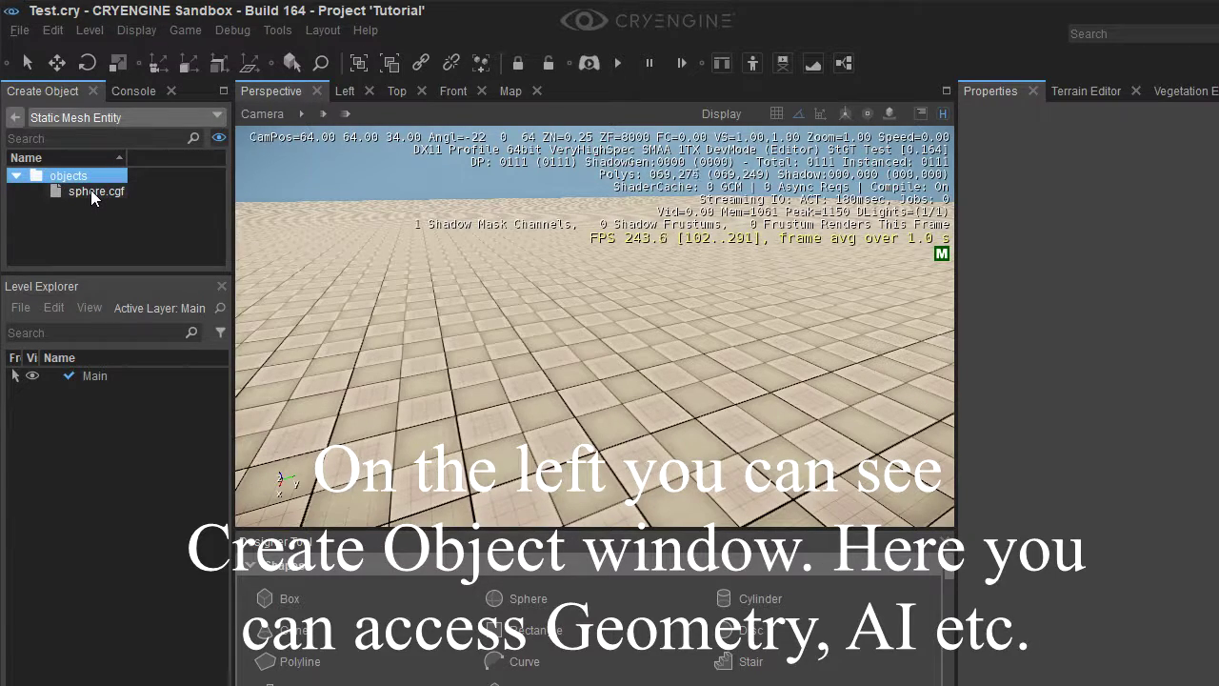
left_click(15, 116)
left_click(57, 250)
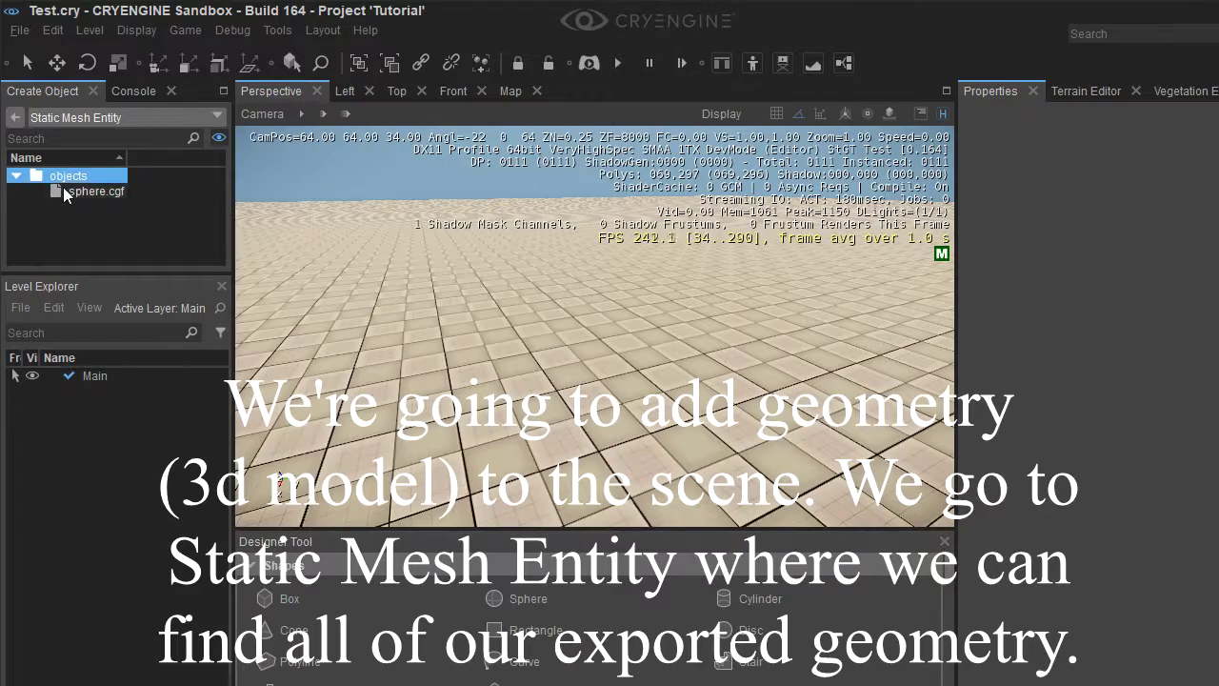
left_click(90, 191)
left_click(341, 348)
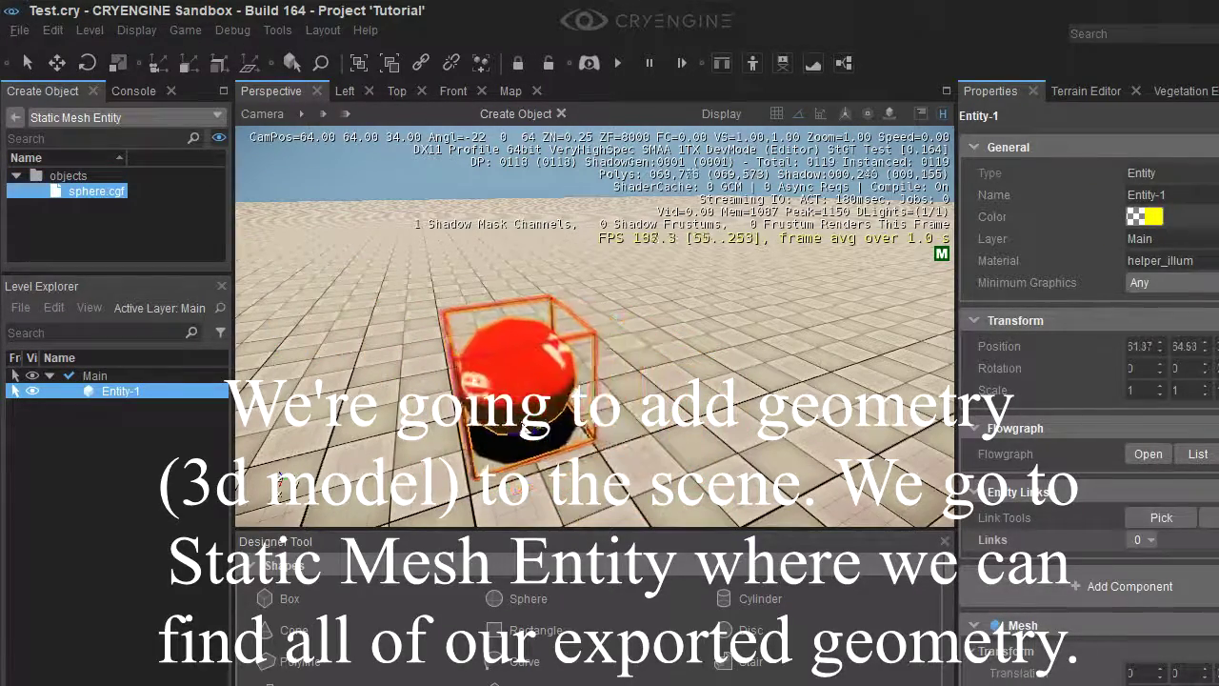
left_click(576, 450)
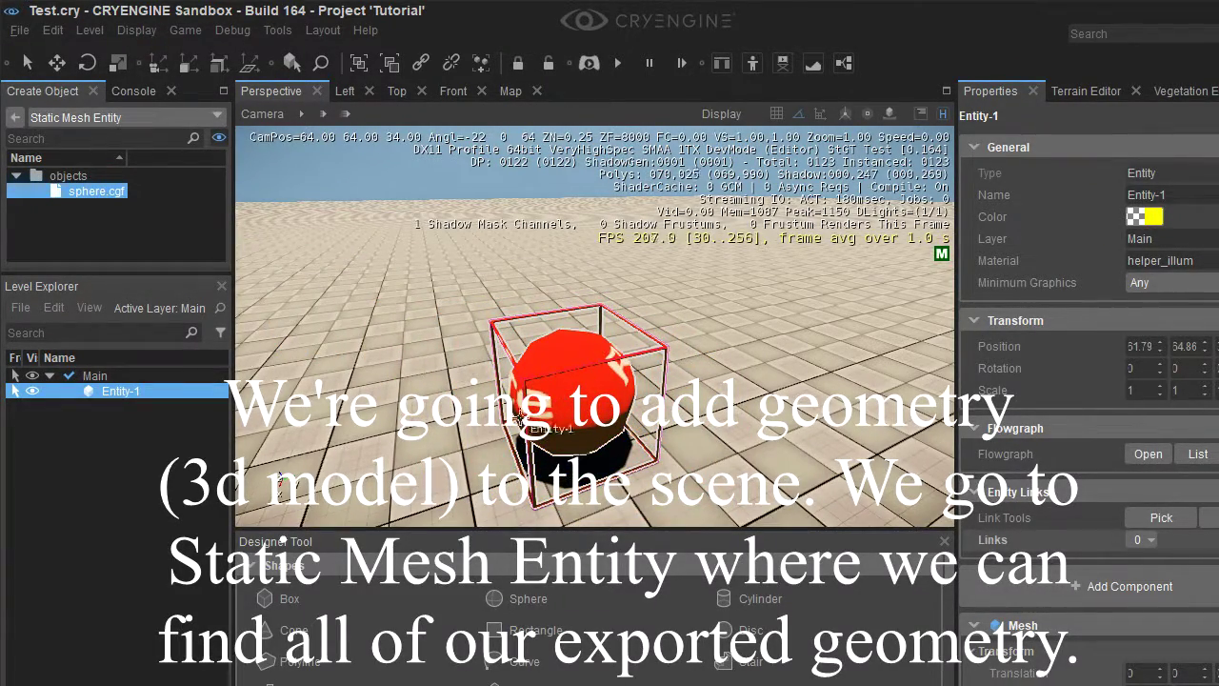
Step: Try out different camera movement speeds while flying toward and away from the sphere
right_click_drag(667, 349, 724, 410)
left_click(578, 334)
right_click_drag(579, 334, 493, 219)
key("s")
scroll(578, 334, "down", 2)
key("w")
scroll(578, 335, "up", 2)
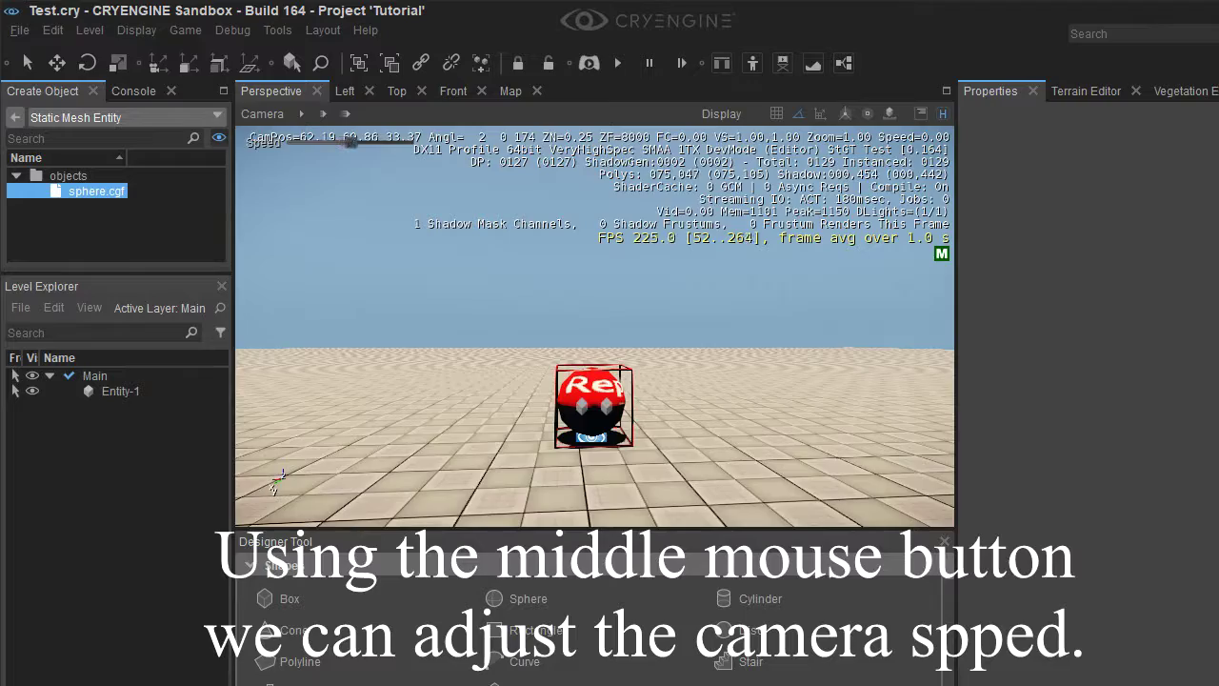
key("w")
key("s")
key("w")
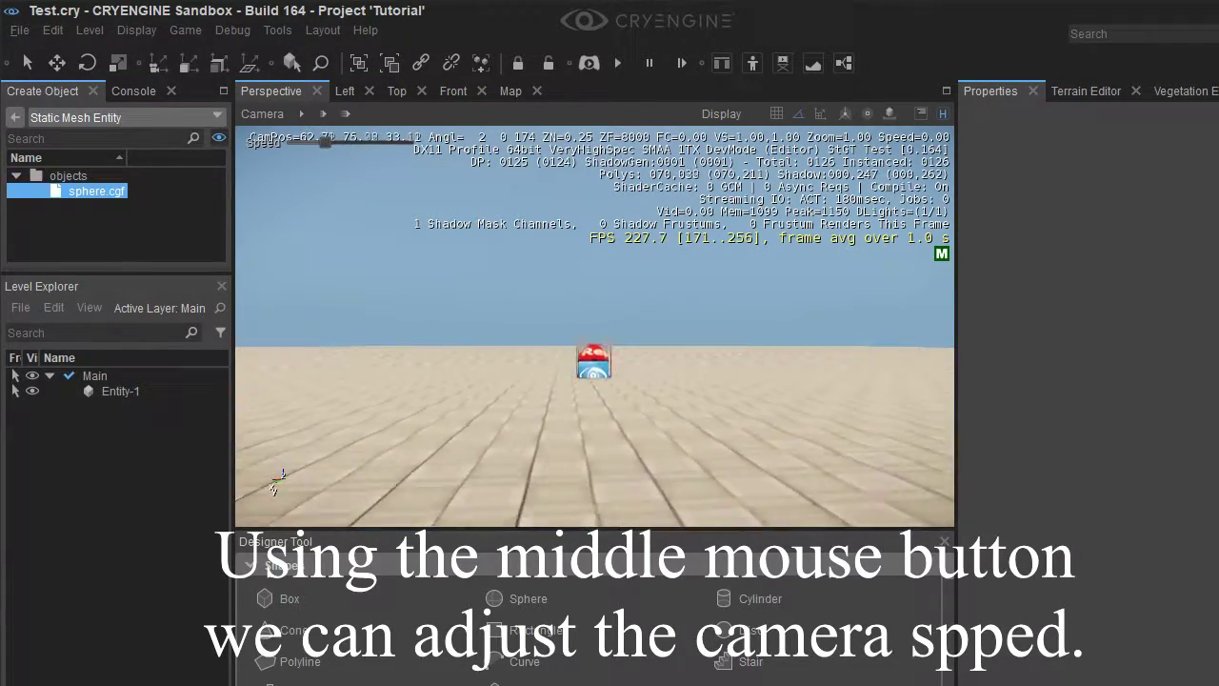
key("s")
Step: Fly and rotate the camera around the sphere to view it from different sides
key("a")
right_click_drag(594, 326, 724, 367)
key("w")
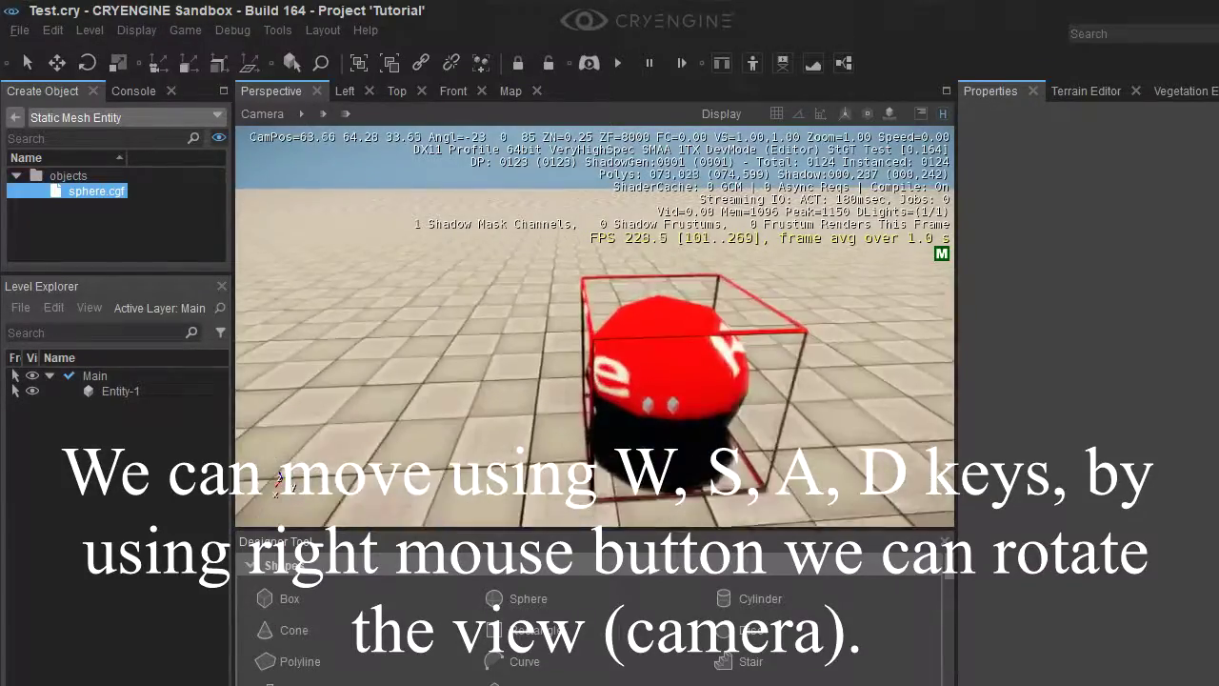
key("s")
key("a")
key("d")
key("w")
key("s")
key("a")
key("d")
key("w")
right_click_drag(594, 326, 647, 312)
right_click_drag(281, 477, 601, 341)
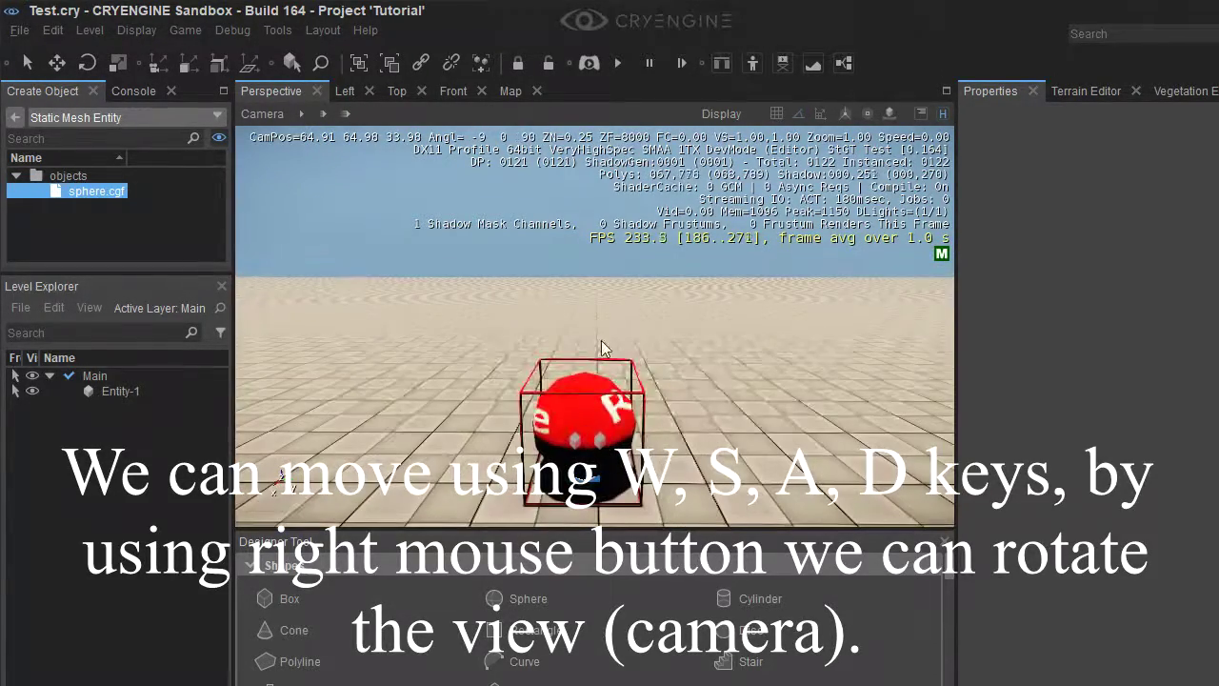
key("w")
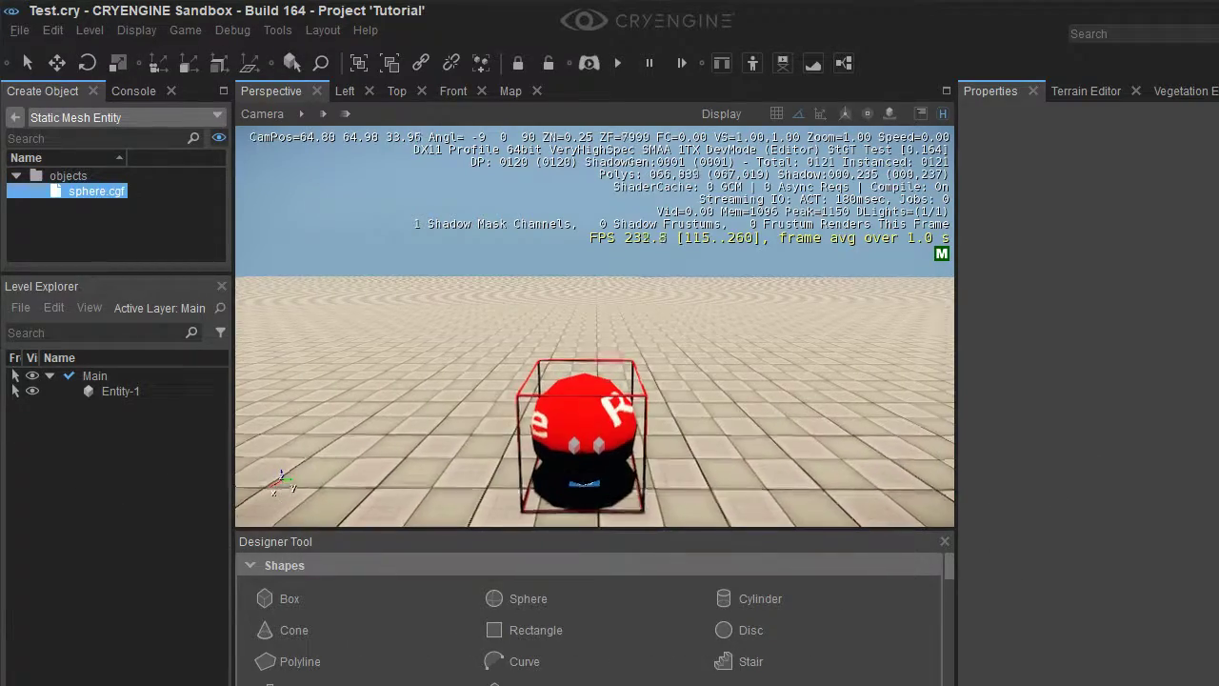
key("s")
key("w")
key("s")
key("w")
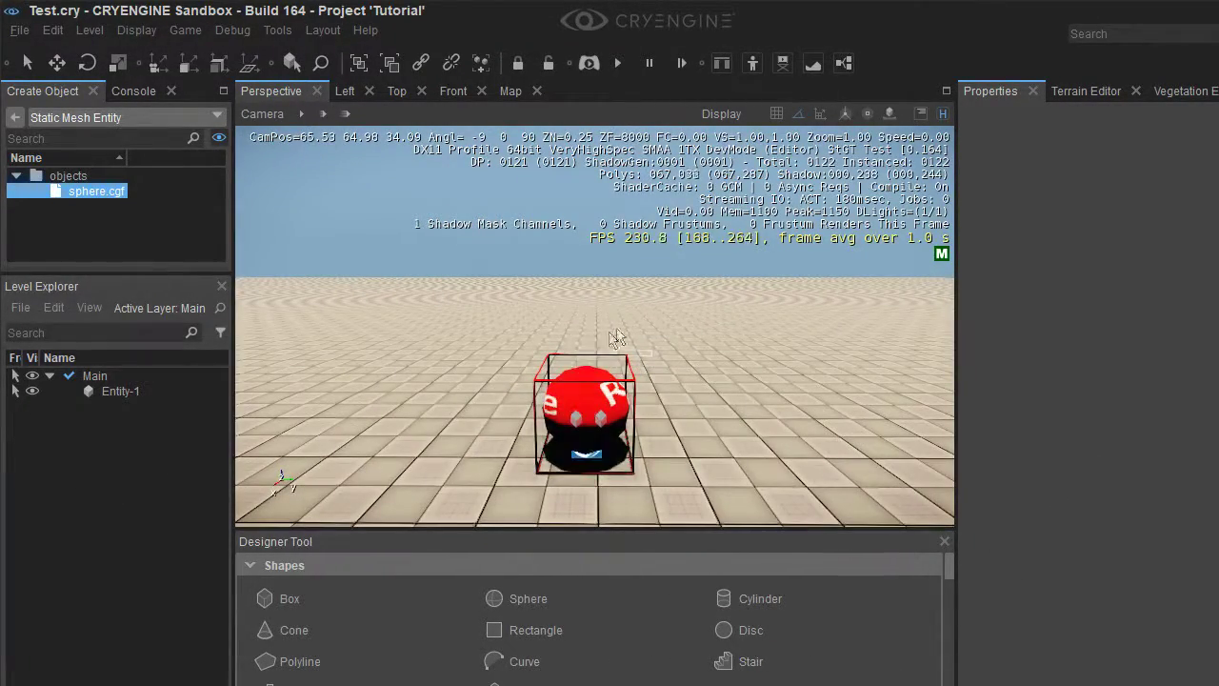
middle_click_drag(664, 337, 733, 335)
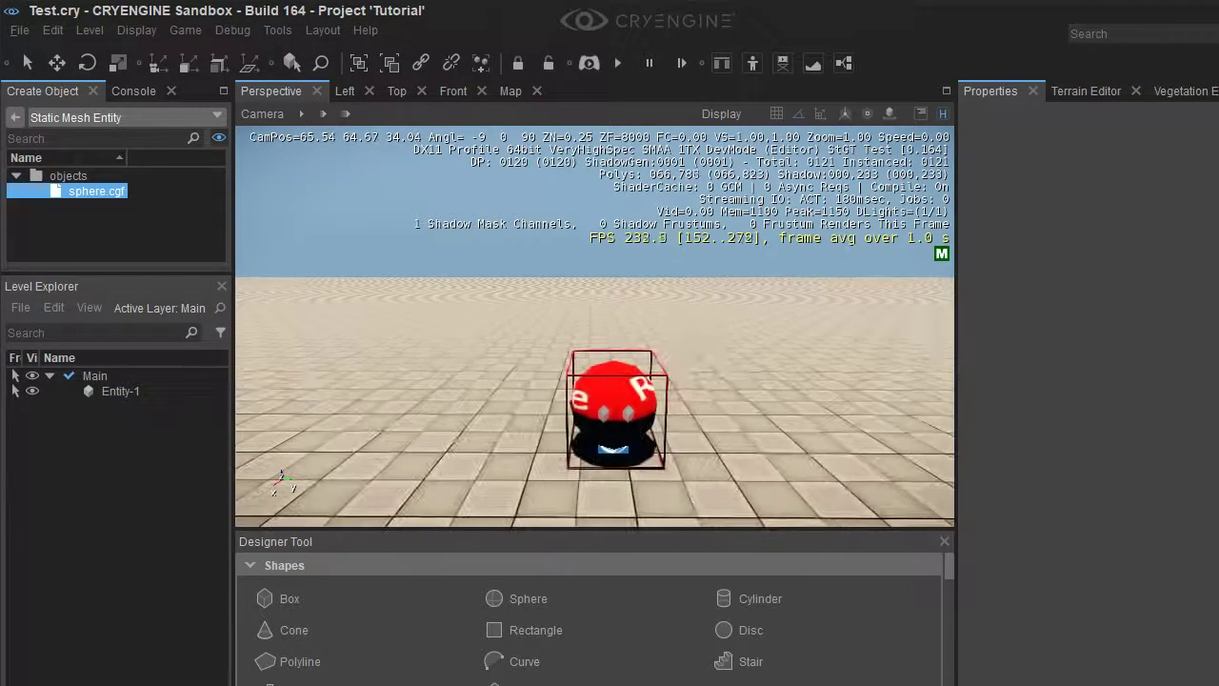
key("d")
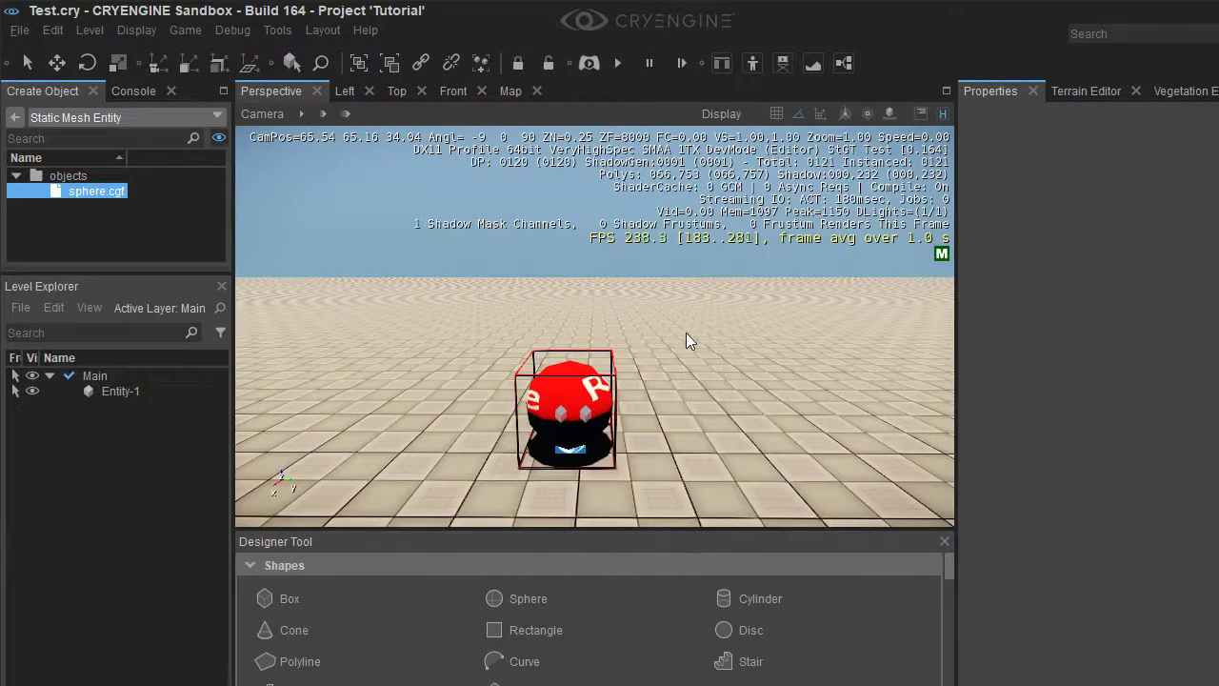
key("s")
key("w")
mouse_move(642, 338)
right_mouse_down()
mouse_move(623, 338)
mouse_move(656, 329)
right_mouse_up()
middle_click_drag(696, 336, 644, 342)
left_click(696, 380)
middle_click_drag(697, 379, 724, 379)
key("d")
right_click_drag(682, 385, 659, 390)
middle_click_drag(659, 389, 447, 429, "alt")
middle_click_drag(282, 480, 791, 410, "alt")
left_click(750, 408)
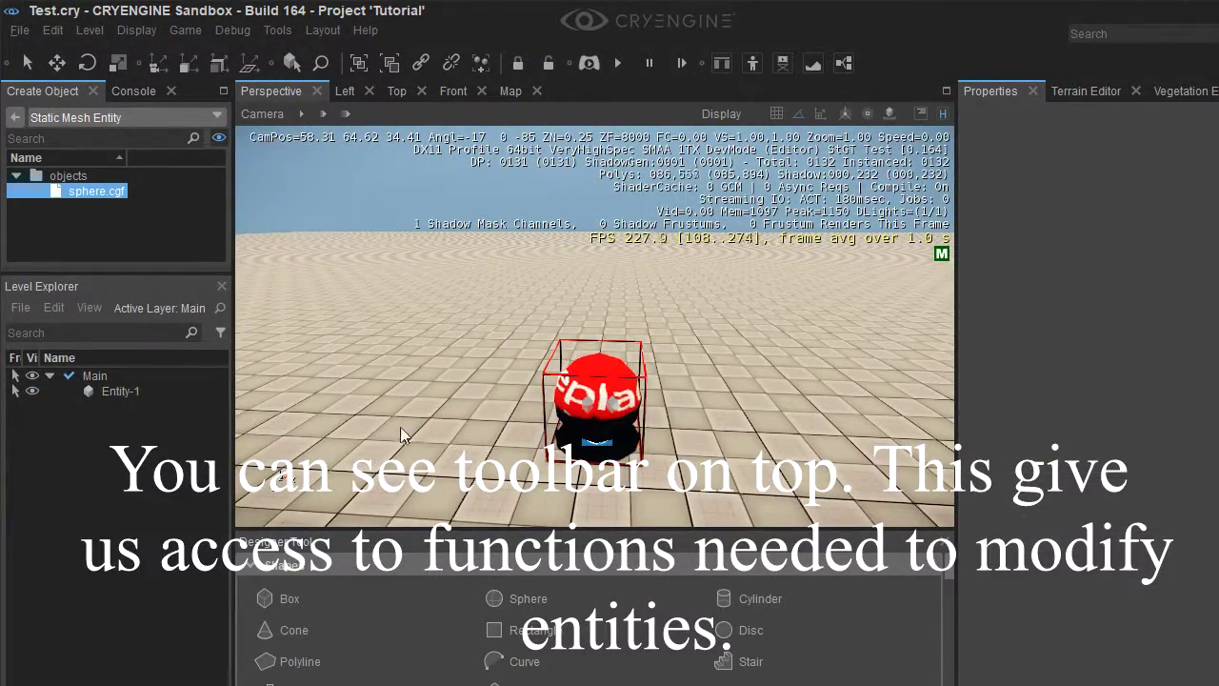
Step: Move the sphere a short distance across the terrain to about X 61.56, Y 64.80
left_click(610, 413)
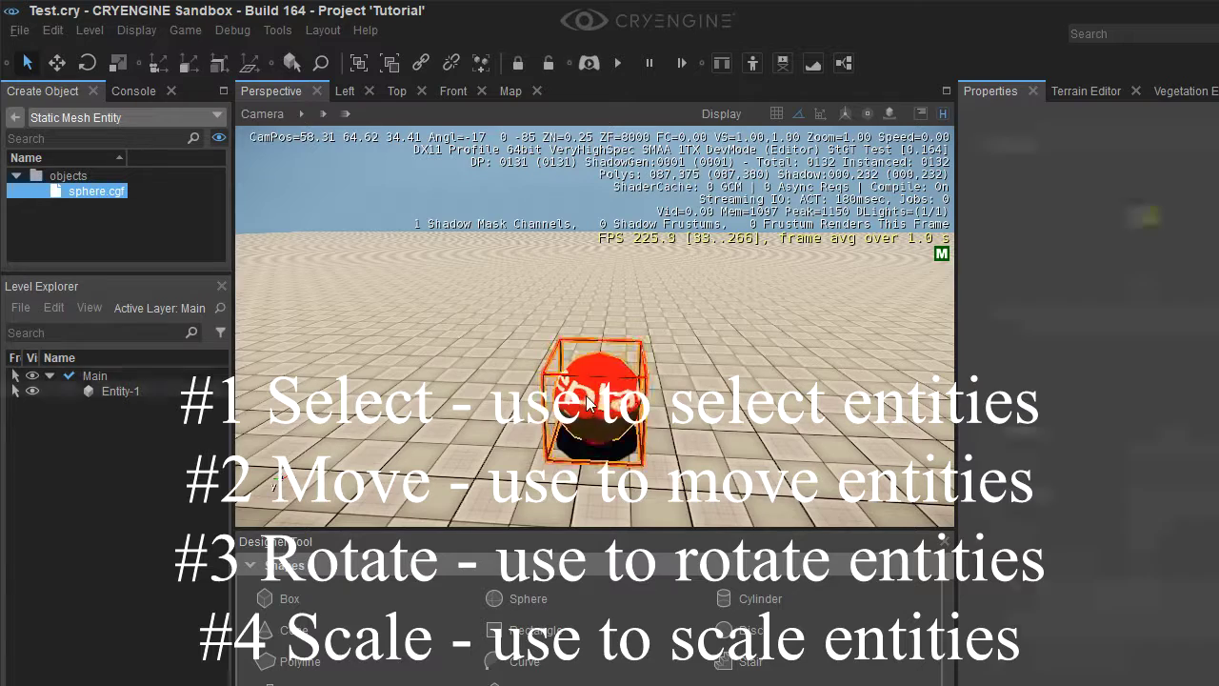
left_click(455, 354)
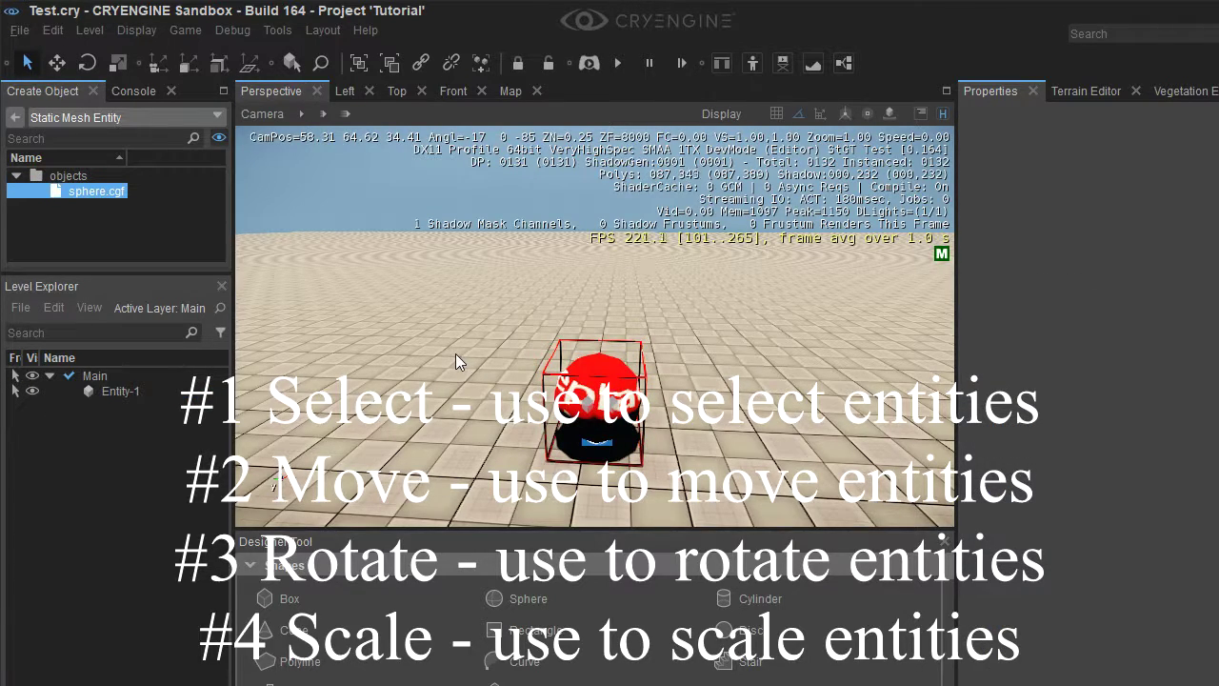
left_click(57, 63)
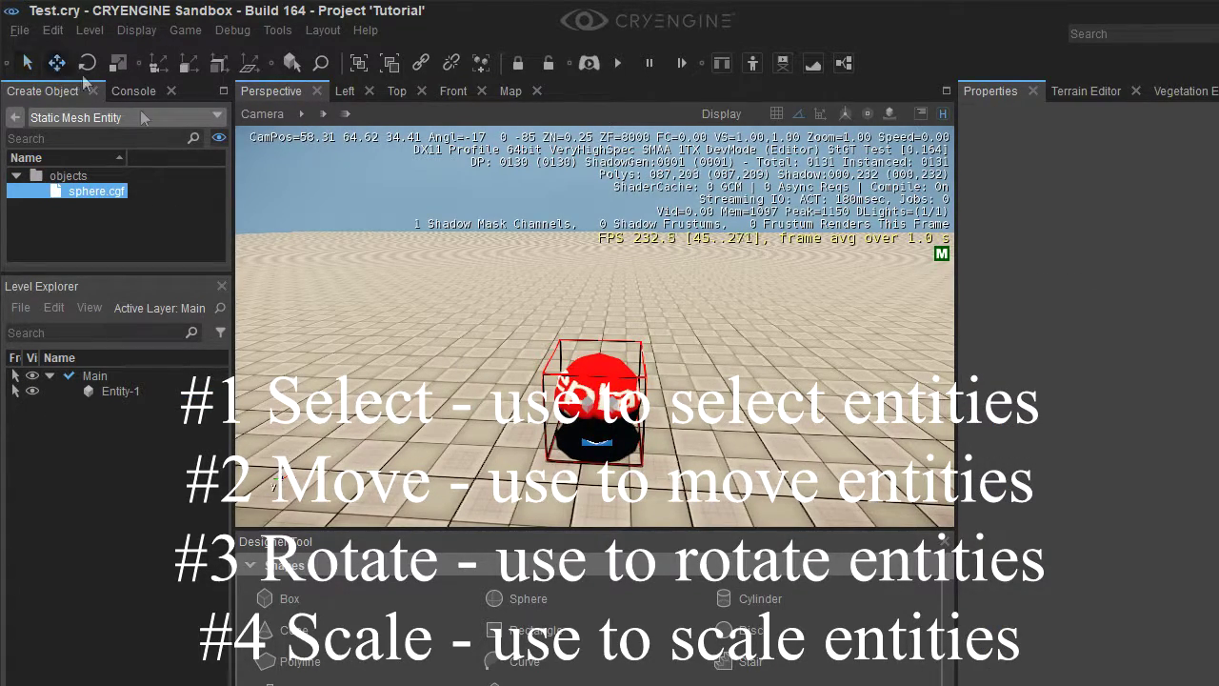
left_click(596, 442)
right_click_drag(593, 437, 343, 490)
key("d")
right_click_drag(530, 314, 651, 363)
key("a")
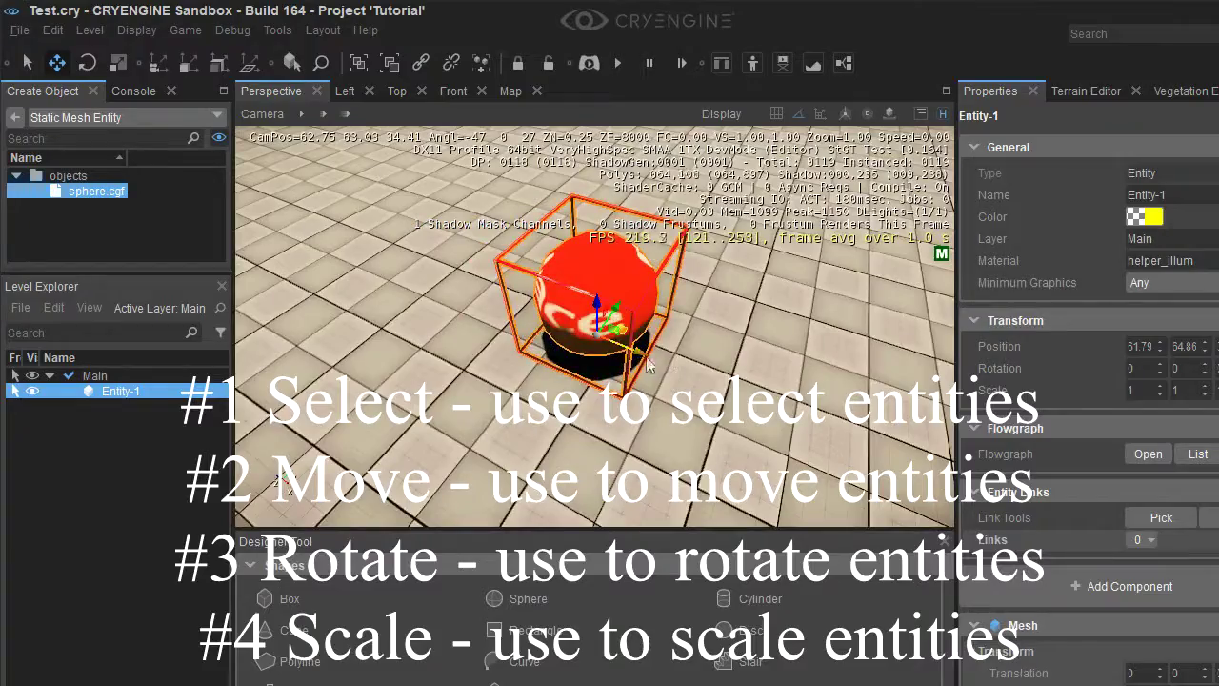
mouse_move(638, 349)
left_mouse_down()
mouse_move(490, 303)
mouse_move(617, 347)
left_mouse_up()
key("d")
mouse_move(618, 347)
right_mouse_down()
mouse_move(562, 351)
mouse_move(599, 348)
right_mouse_up()
left_click_drag(548, 340, 511, 309)
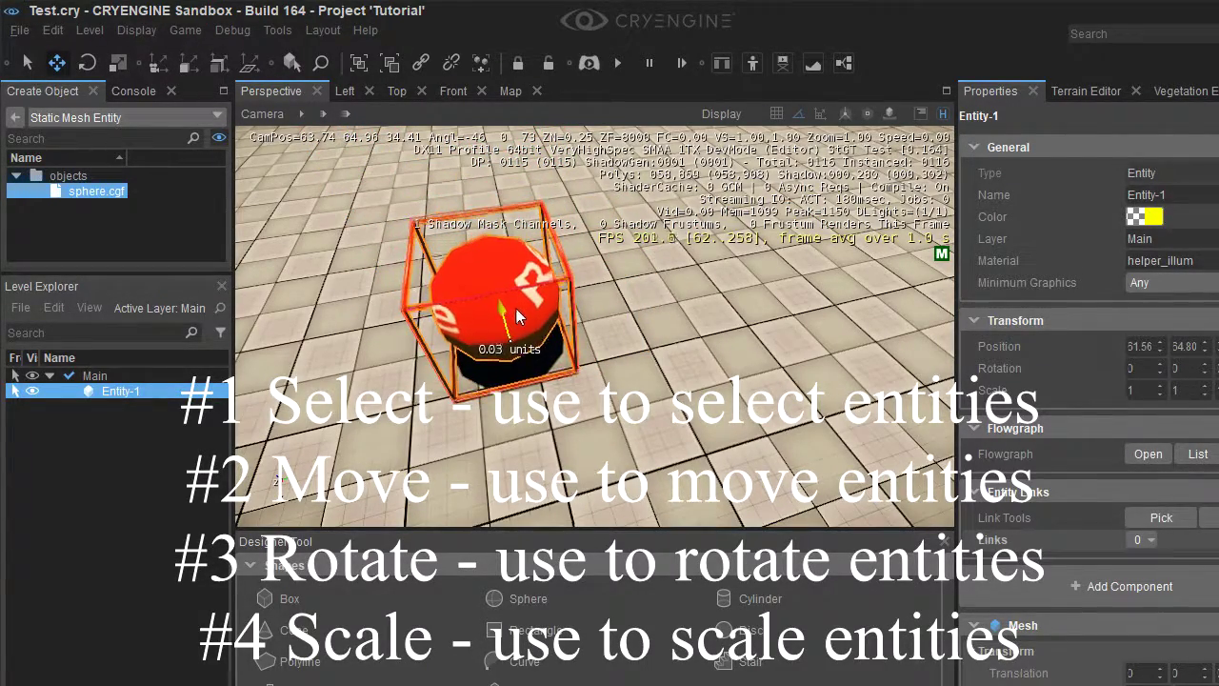
Step: Rotate the sphere freehand to about -10 degrees on X and -20 degrees on Y
left_click(88, 61)
left_click_drag(490, 378, 485, 324)
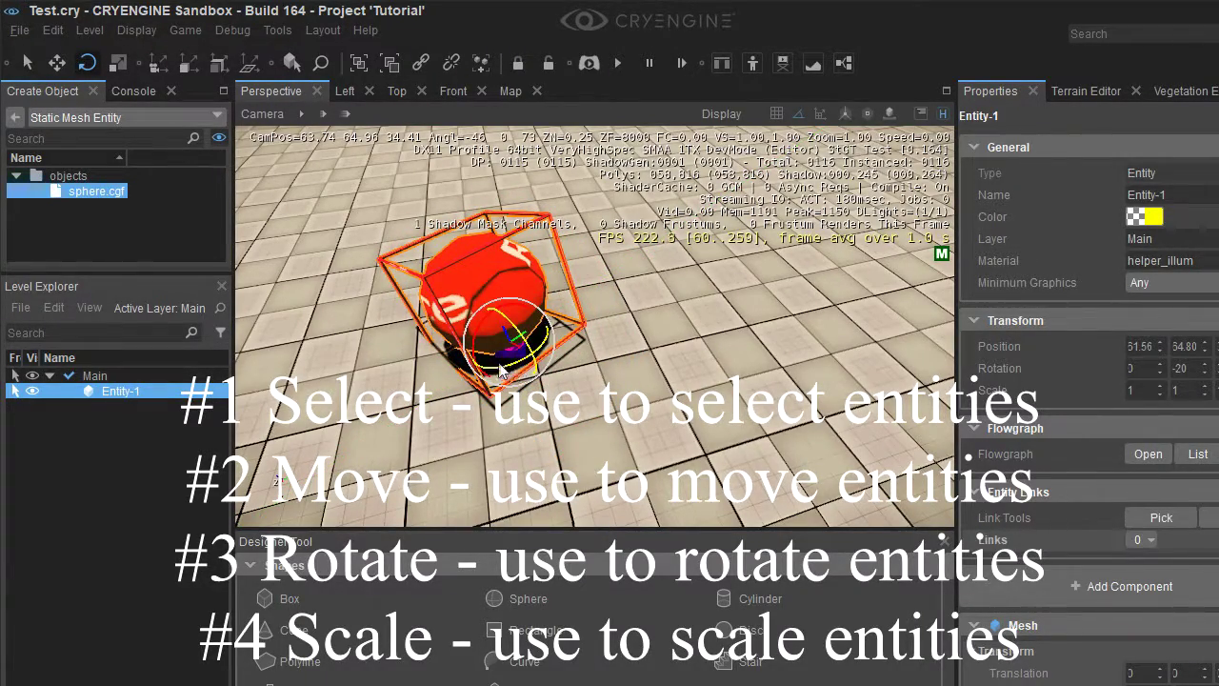
left_click_drag(474, 355, 481, 345)
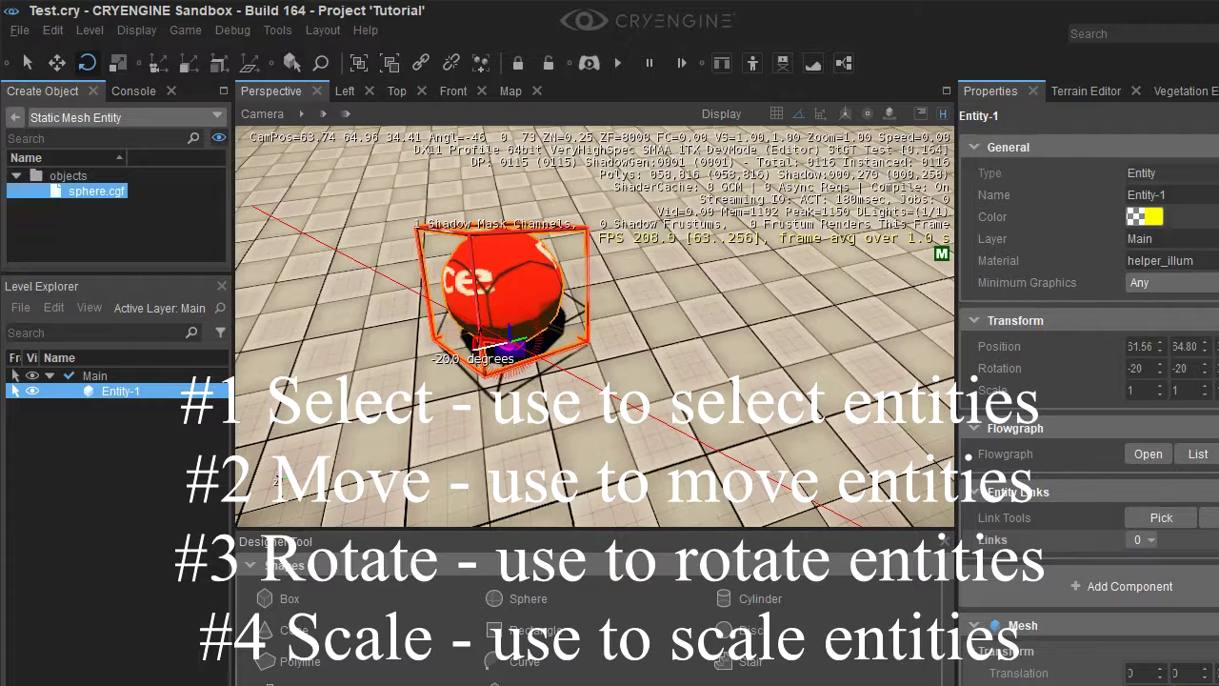
left_click_drag(476, 349, 474, 350)
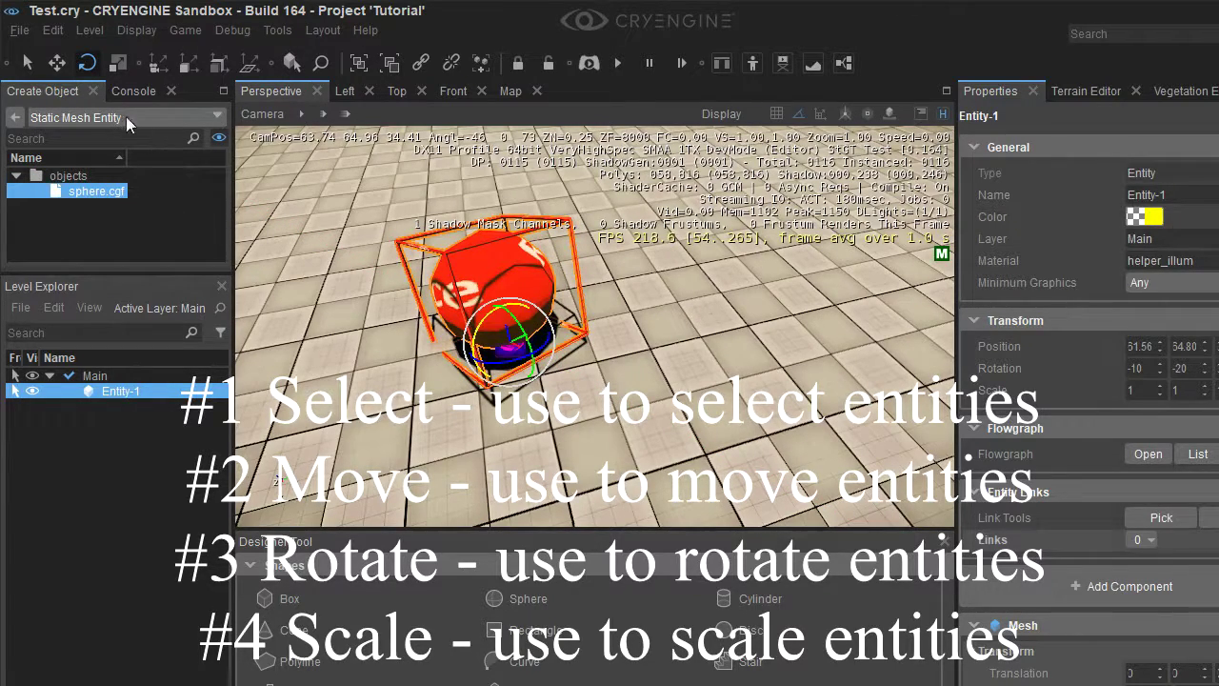
Step: Scale the sphere up freehand to about 1.377 on X and 1.231 on Y
left_click(116, 64)
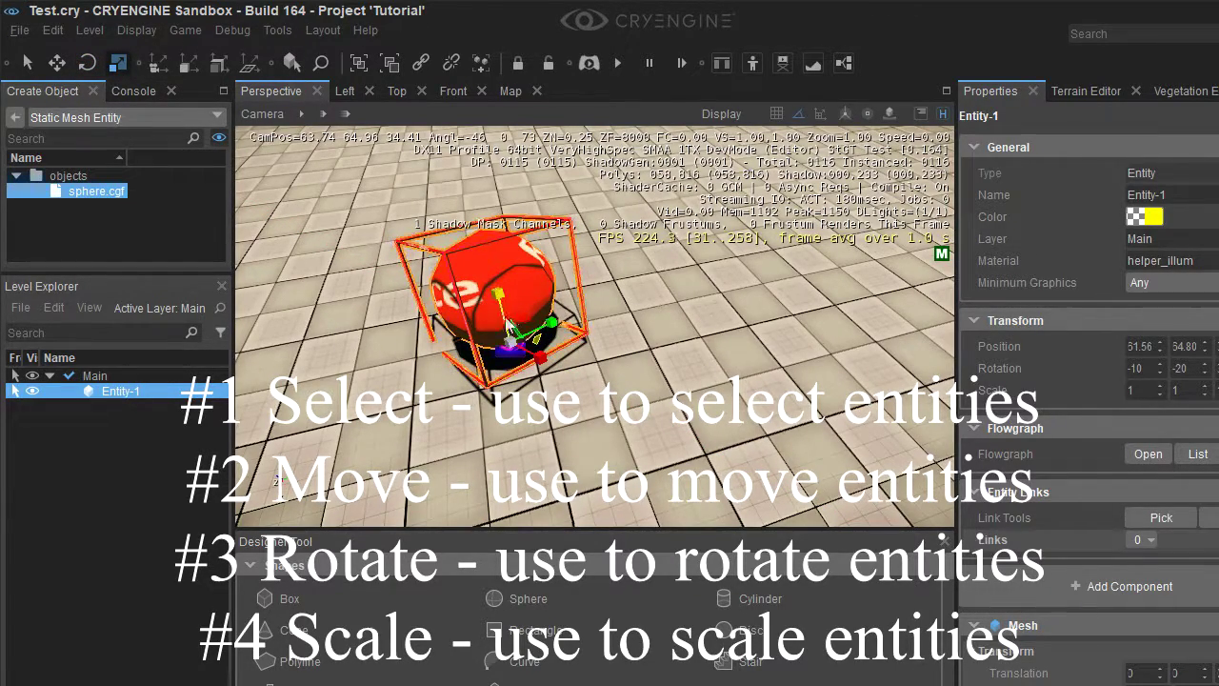
left_click_drag(502, 312, 553, 364)
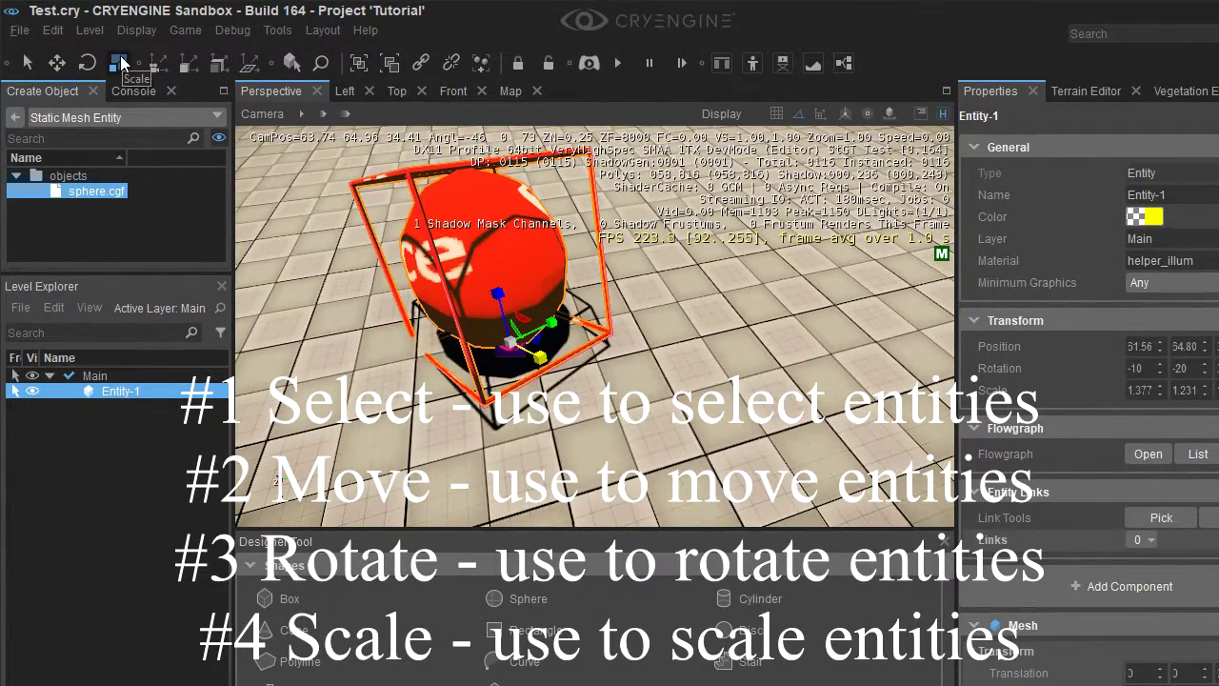
Step: Reset the sphere's rotation to 0 on the X and Y axes by entering exact values in its transform properties
key("a")
right_click_drag(426, 339, 543, 324)
key("d")
key("w")
left_click(1144, 367)
type("0")
left_click(1187, 371)
type("0")
key("Return")
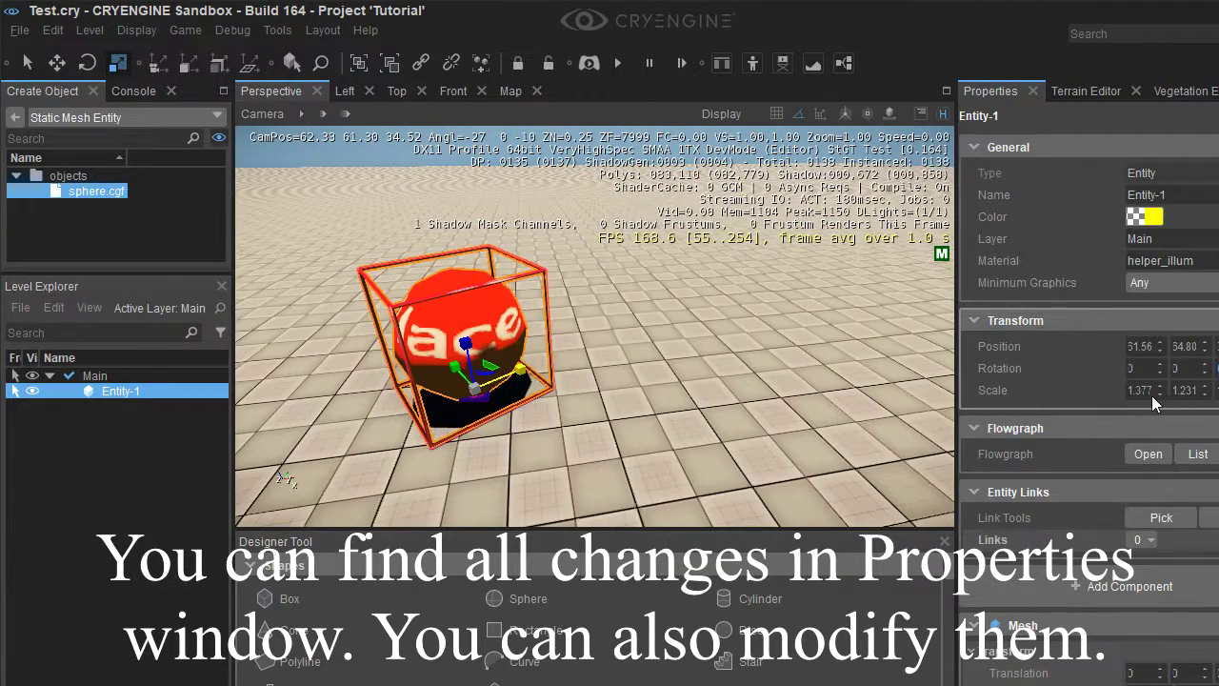
Step: Set the sphere's scale to 1 on all three axes and look through its remaining properties
double_click(1140, 390)
type("1")
key("Tab")
type("1")
key("Tab")
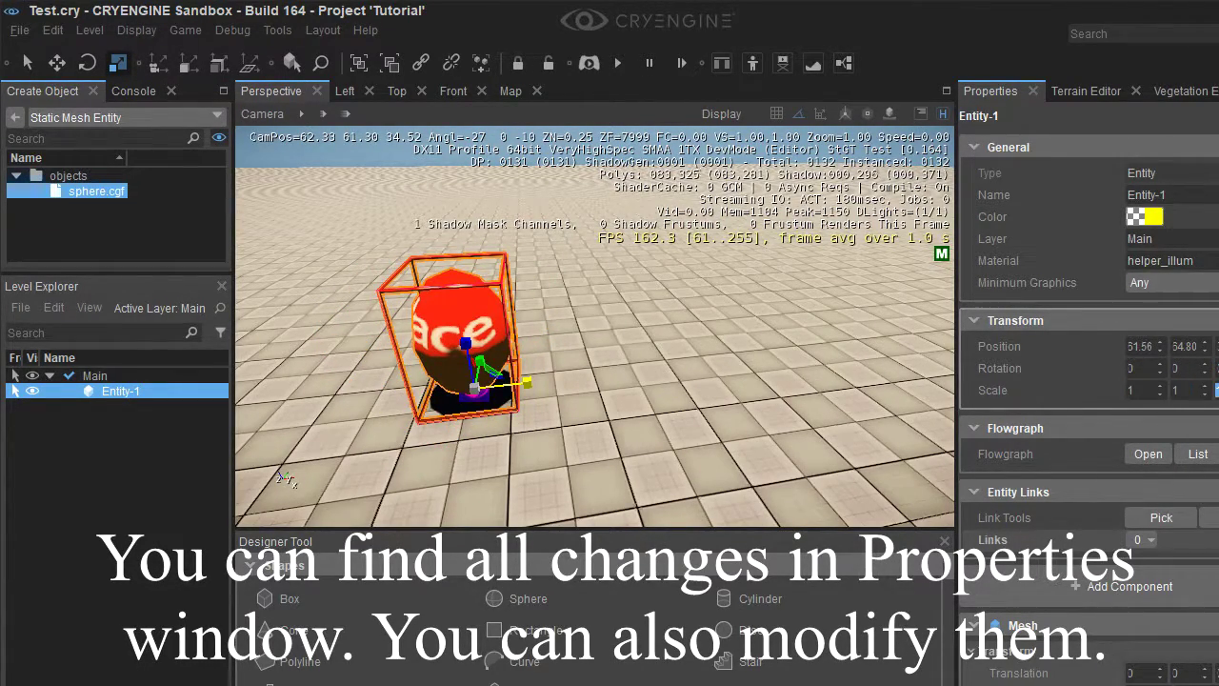
type("1")
key("Return")
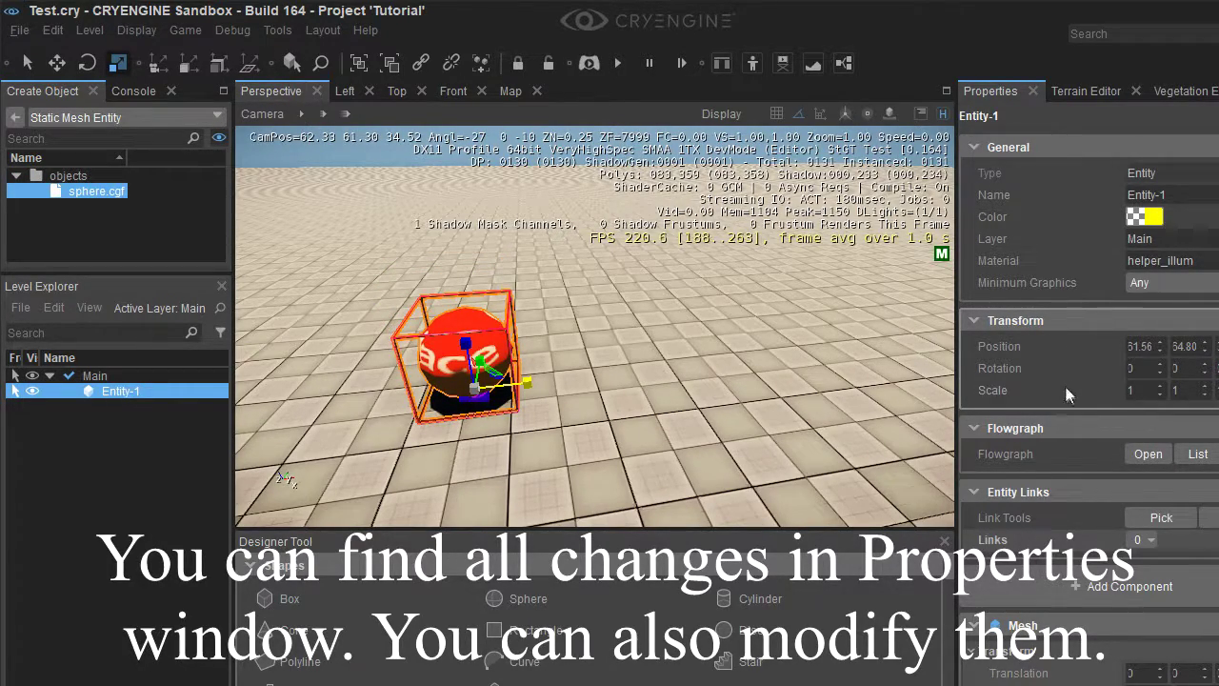
scroll(1053, 474, "down", 5)
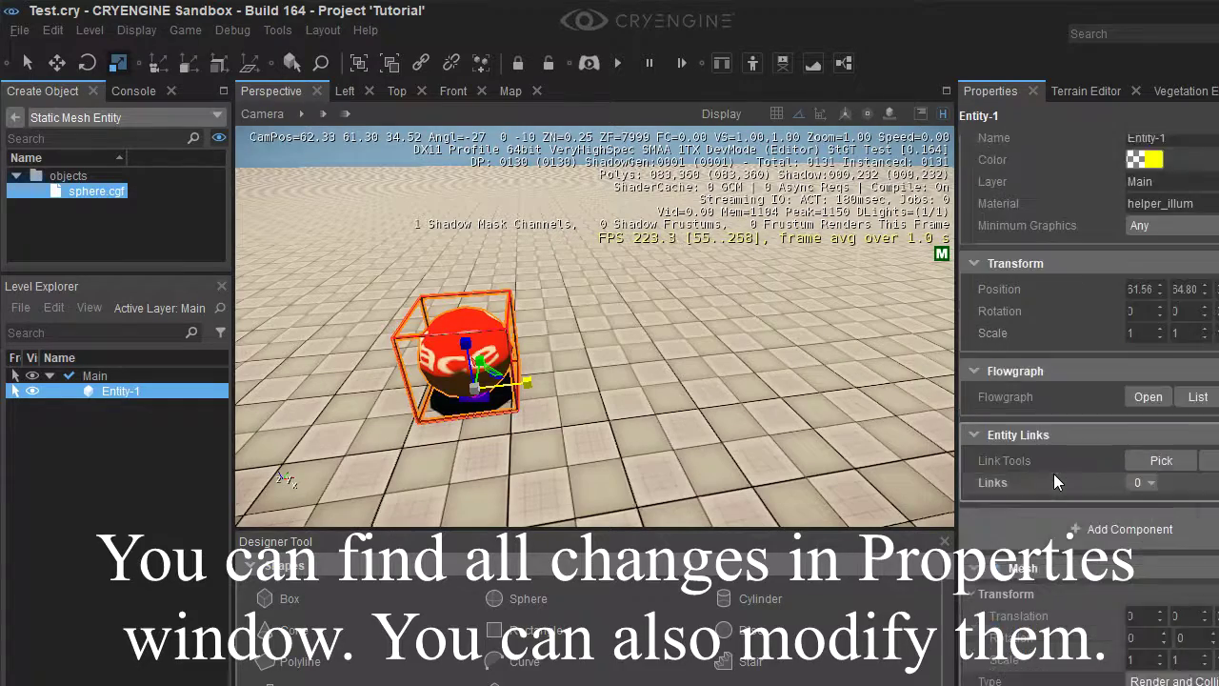
scroll(1056, 484, "down", 1)
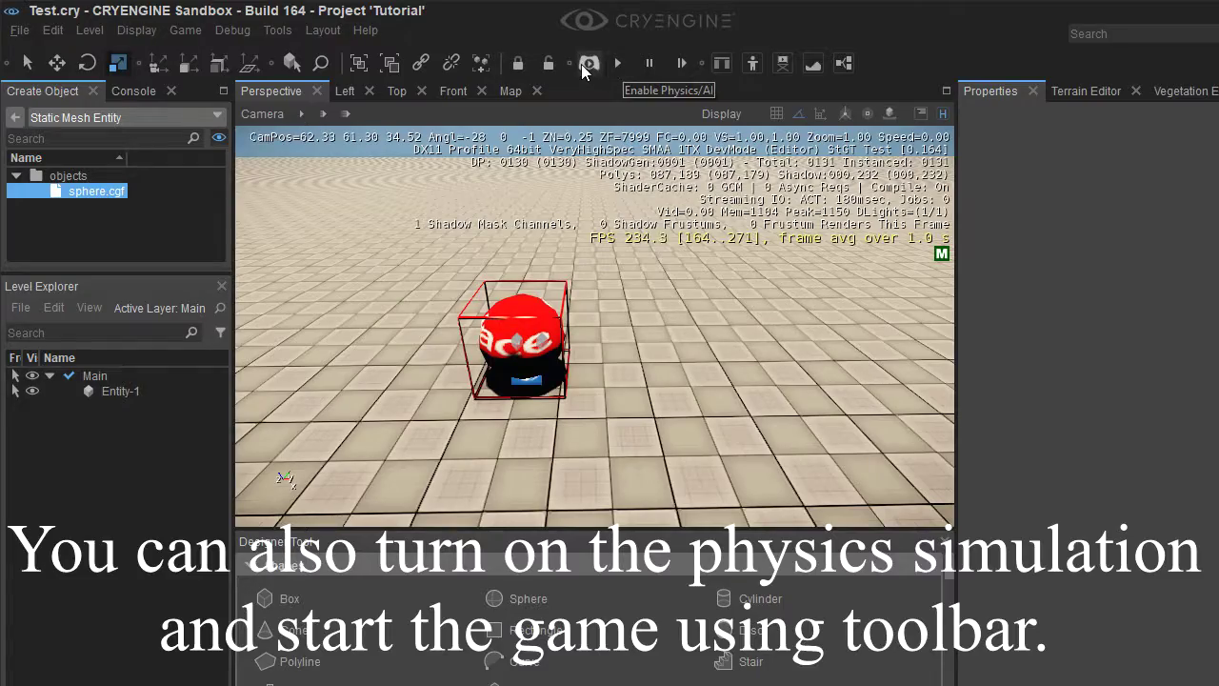
Step: Run the level in game mode, move back and forth near the sphere, and return to editing
left_click(585, 64)
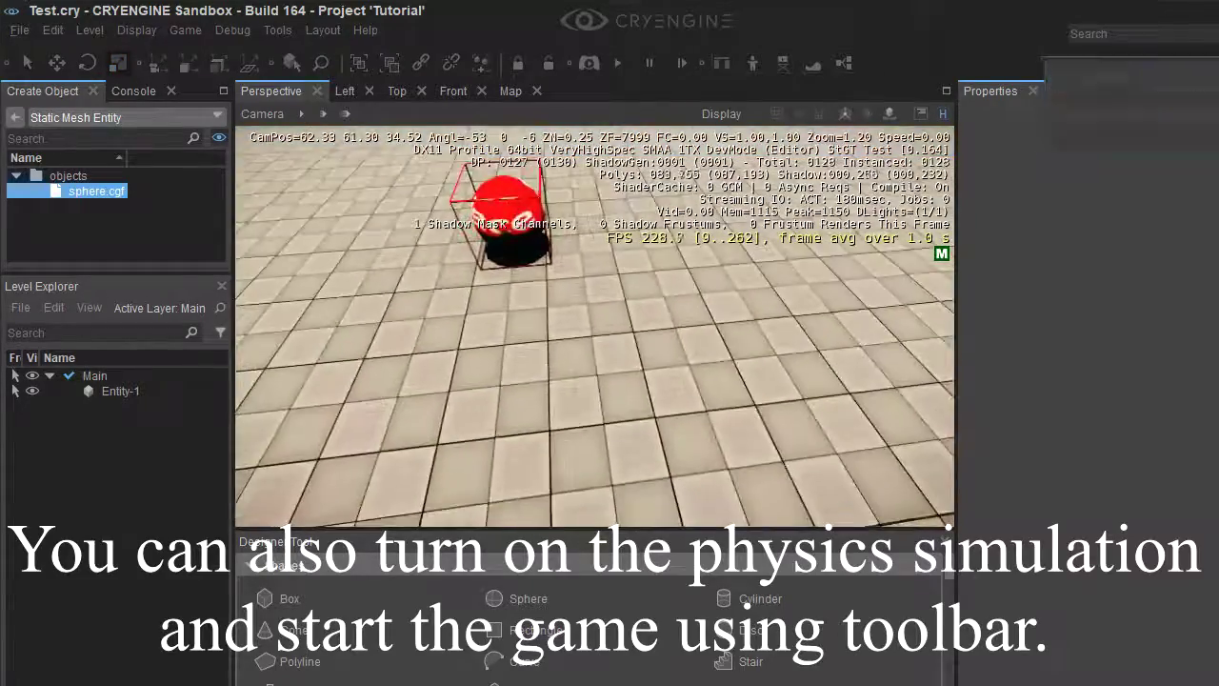
key("s")
key("w")
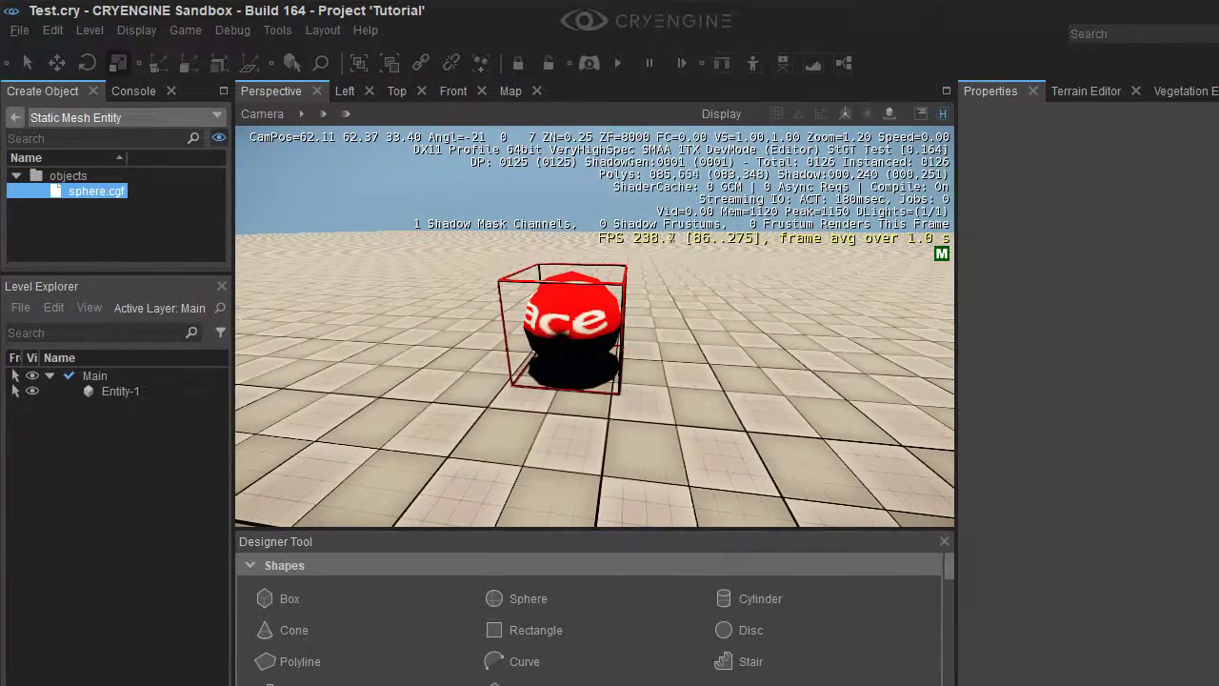
key("Escape")
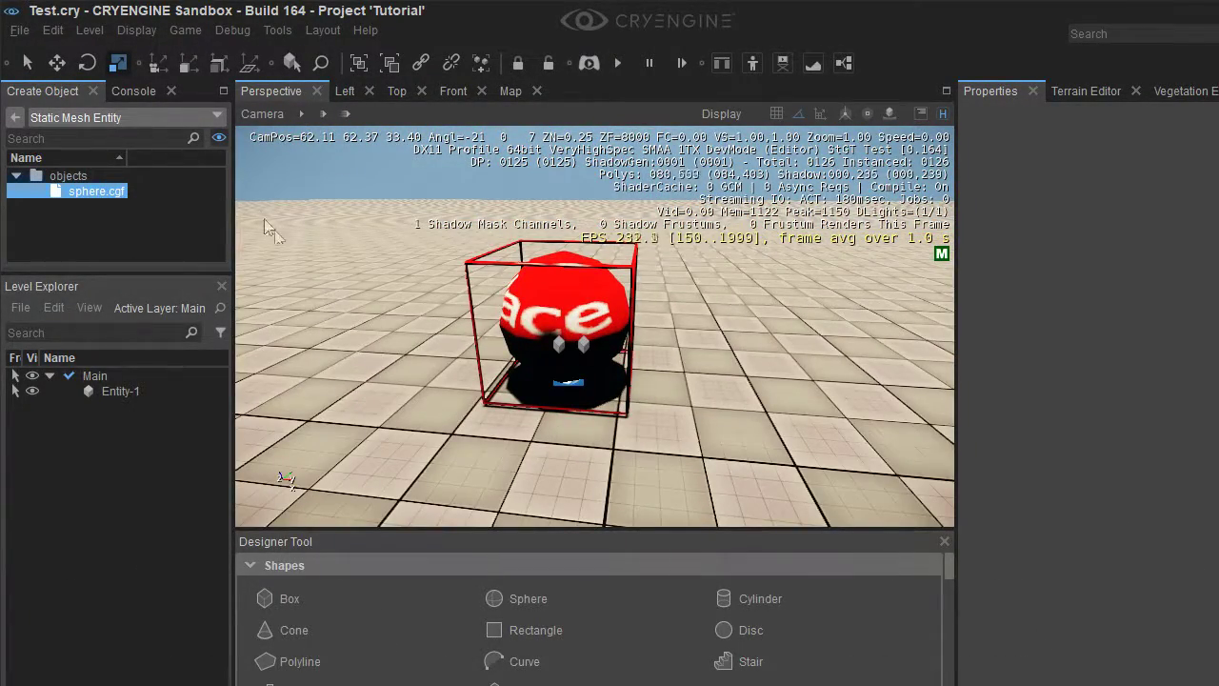
Step: Locate the display setting that controls the graphics quality, without changing it
left_click(175, 36)
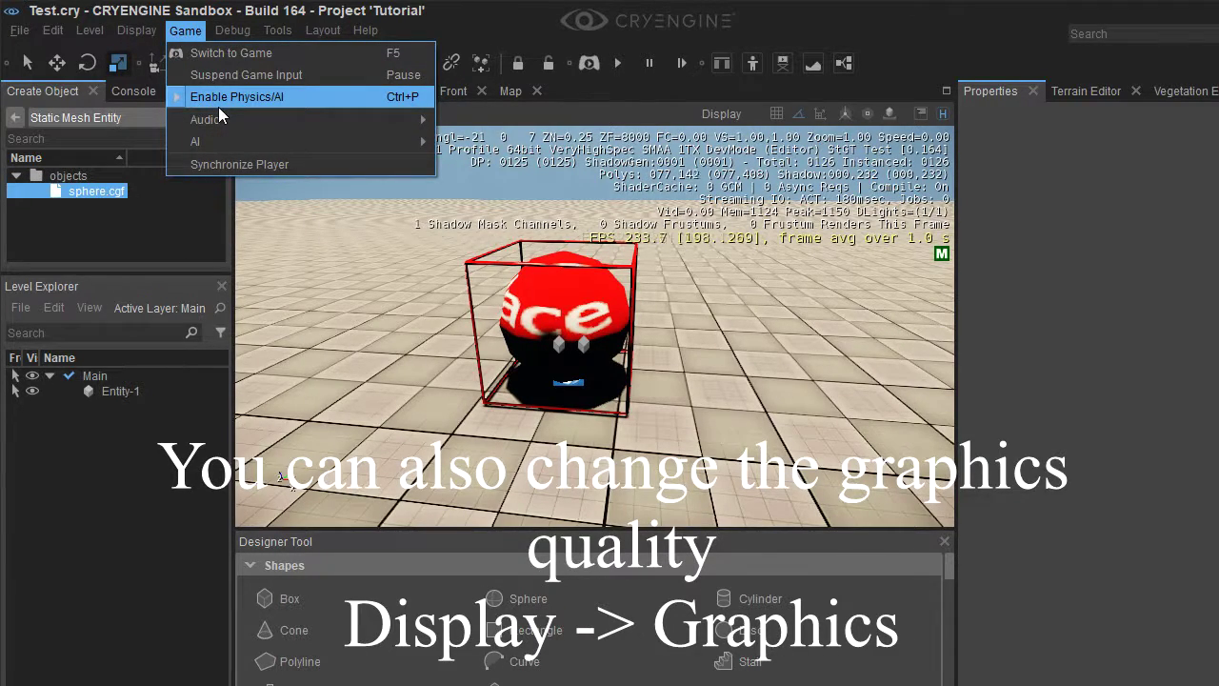
mouse_move(136, 29)
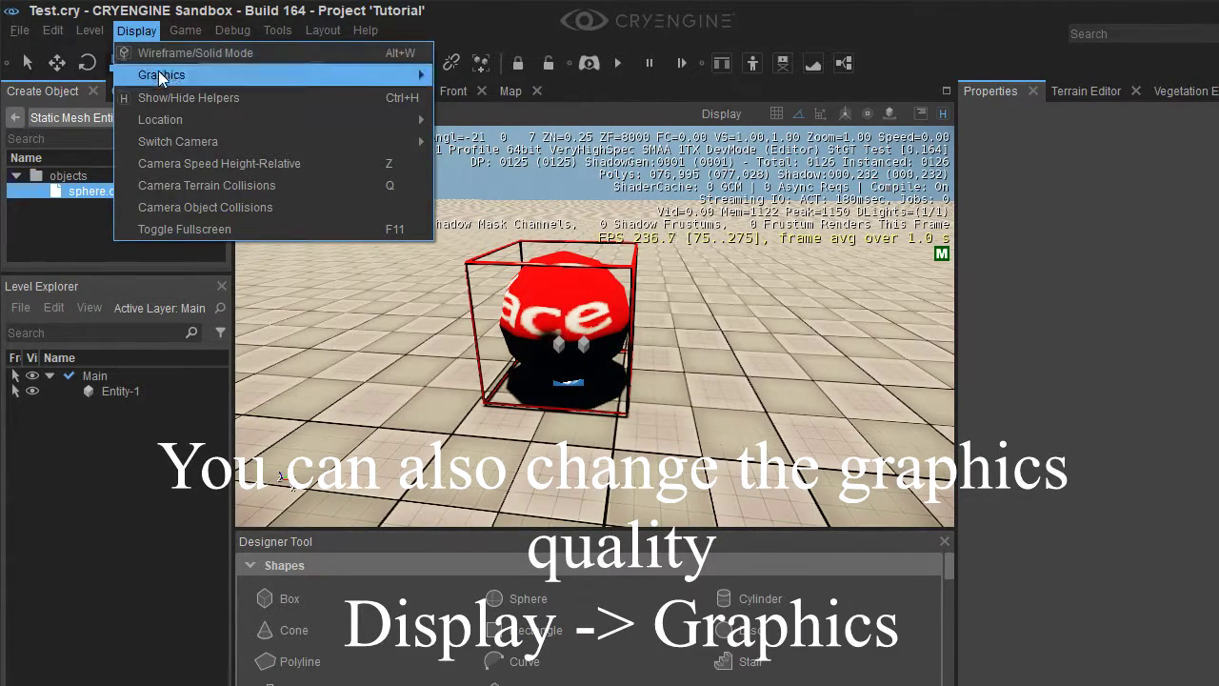
mouse_move(158, 72)
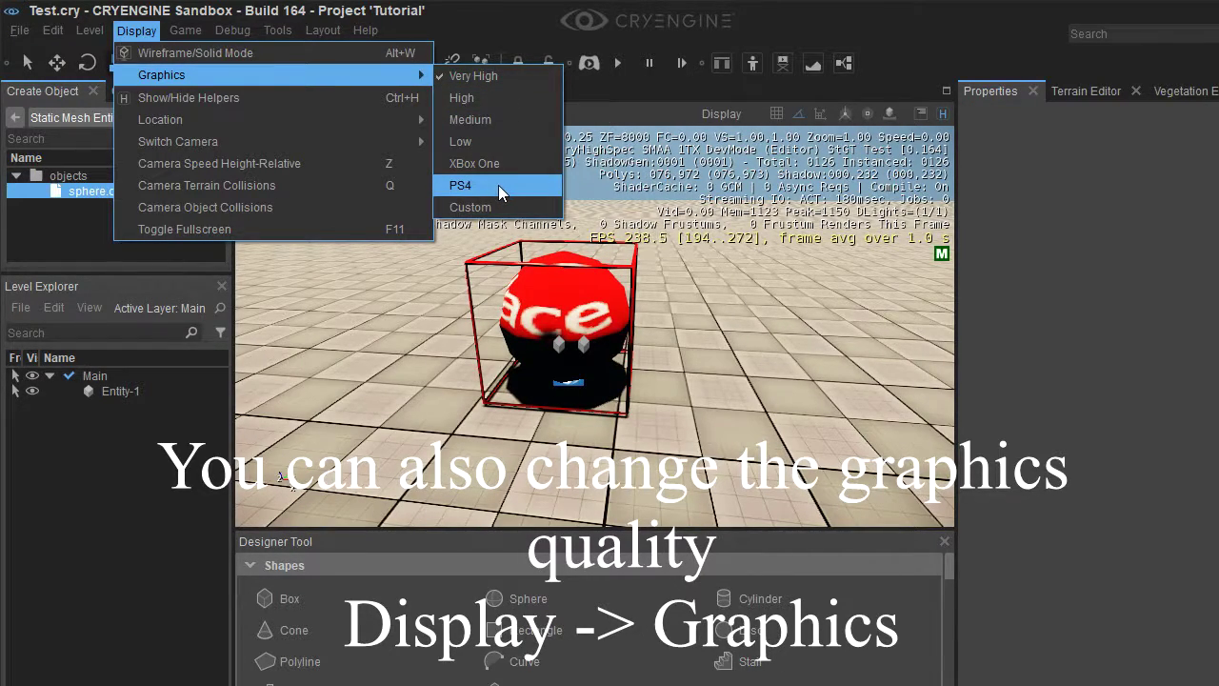
left_click(130, 32)
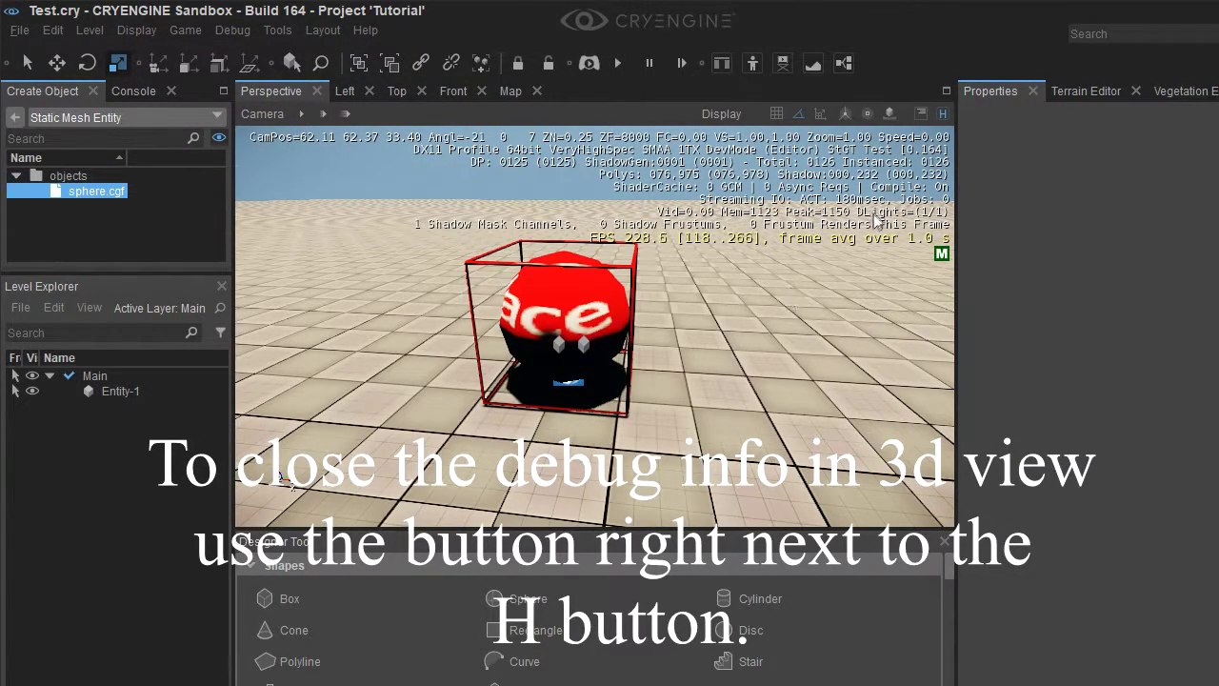
Step: Cycle through the debug information levels in the perspective view and leave the debug information hidden
left_click(922, 114)
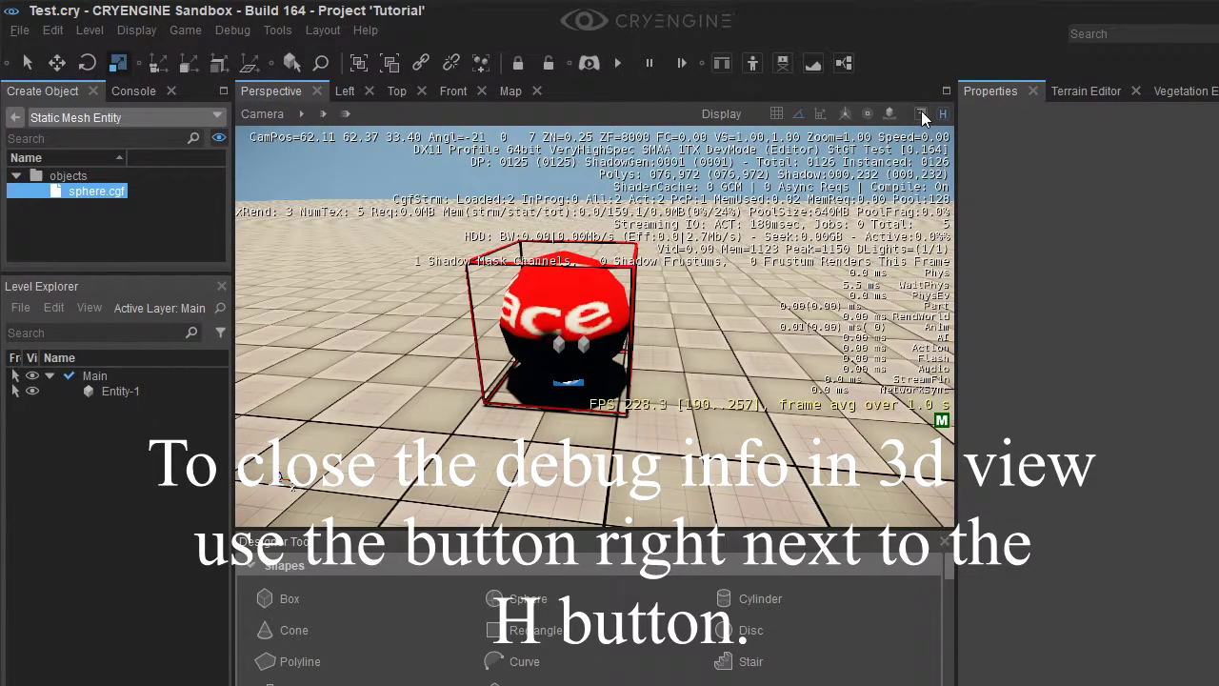
left_click(922, 114)
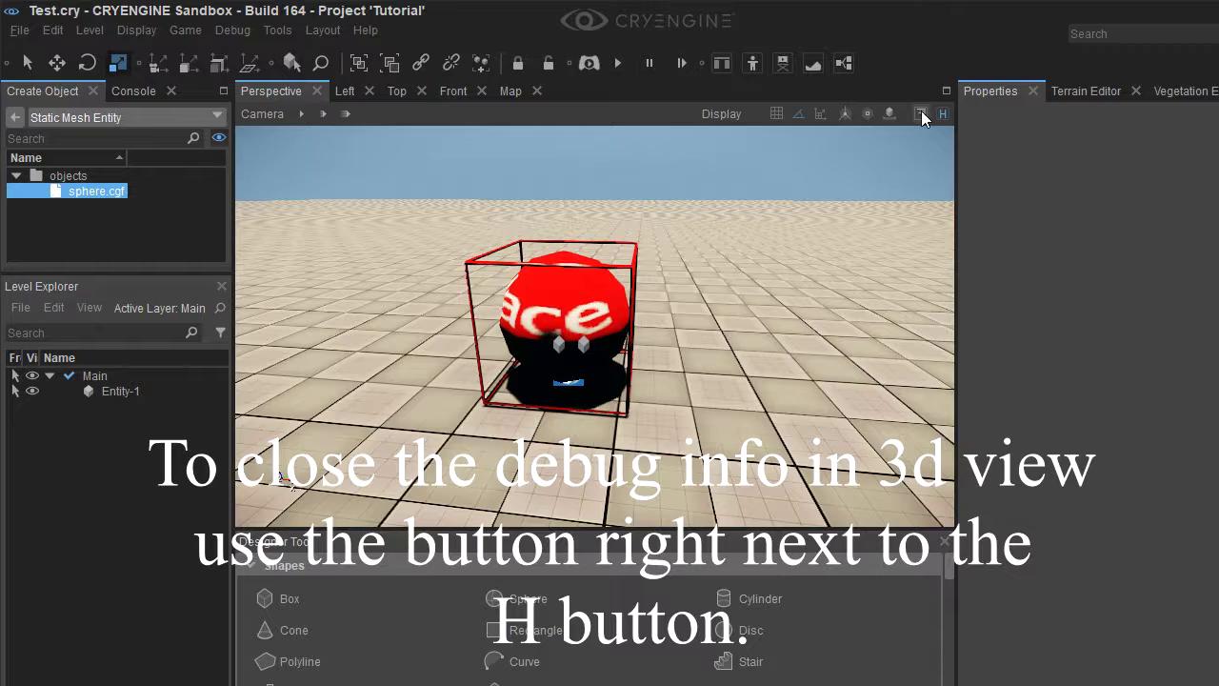
left_click(922, 115)
left_click(922, 115)
left_click(922, 114)
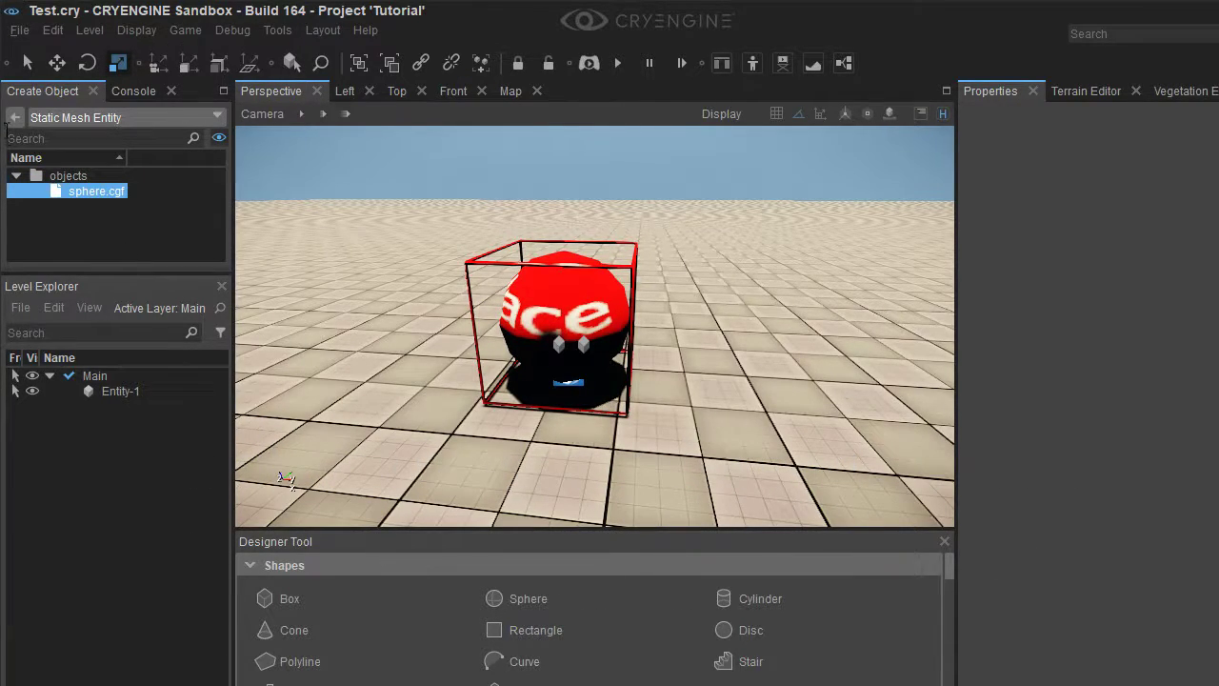
Step: Duplicate the sphere three times and move the copies into a rough square, including about X 63.68, Y 64.80 and X 61.50, Y 62.22
left_click(467, 332)
left_click(58, 62)
right_click_drag(465, 254, 489, 265)
left_click_drag(569, 371, 849, 371, "shift")
key("ctrl+d")
right_click_drag(850, 378, 587, 332)
mouse_move(503, 290)
left_mouse_down()
mouse_move(700, 379)
mouse_move(571, 532)
left_mouse_up()
key("ctrl+d")
right_click_drag(571, 514, 599, 577)
left_click(565, 488)
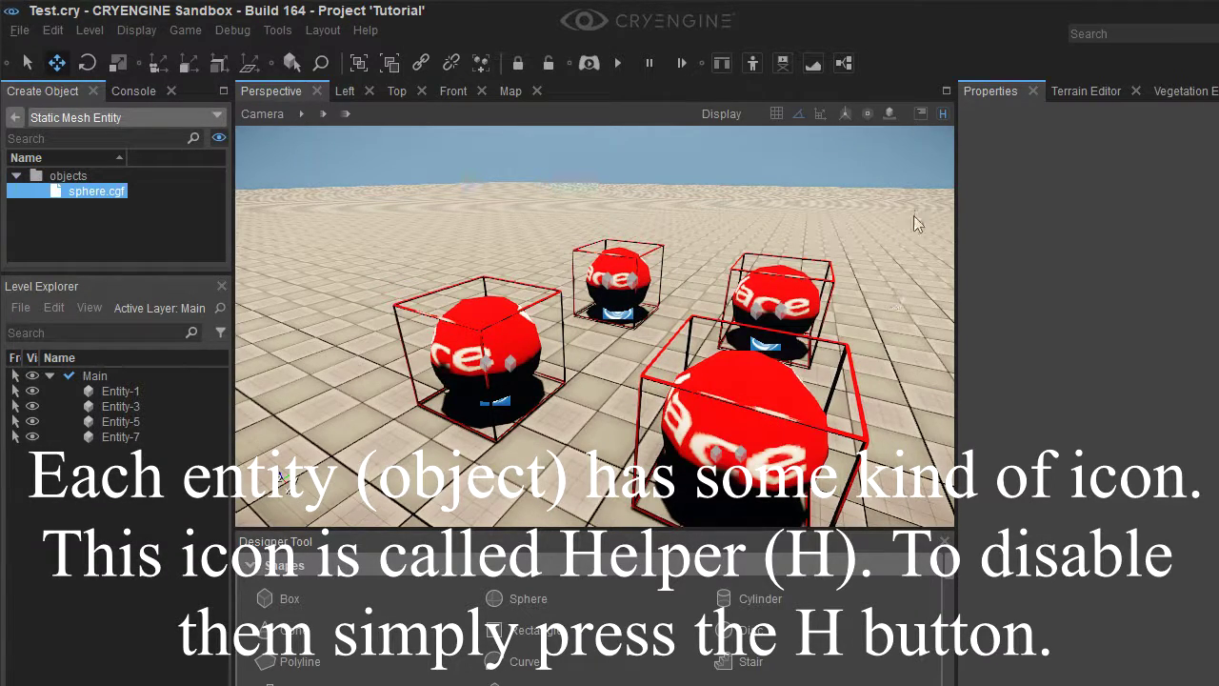
Step: Toggle the entity helper icons off and on to compare the view, leaving them shown
left_click(943, 113)
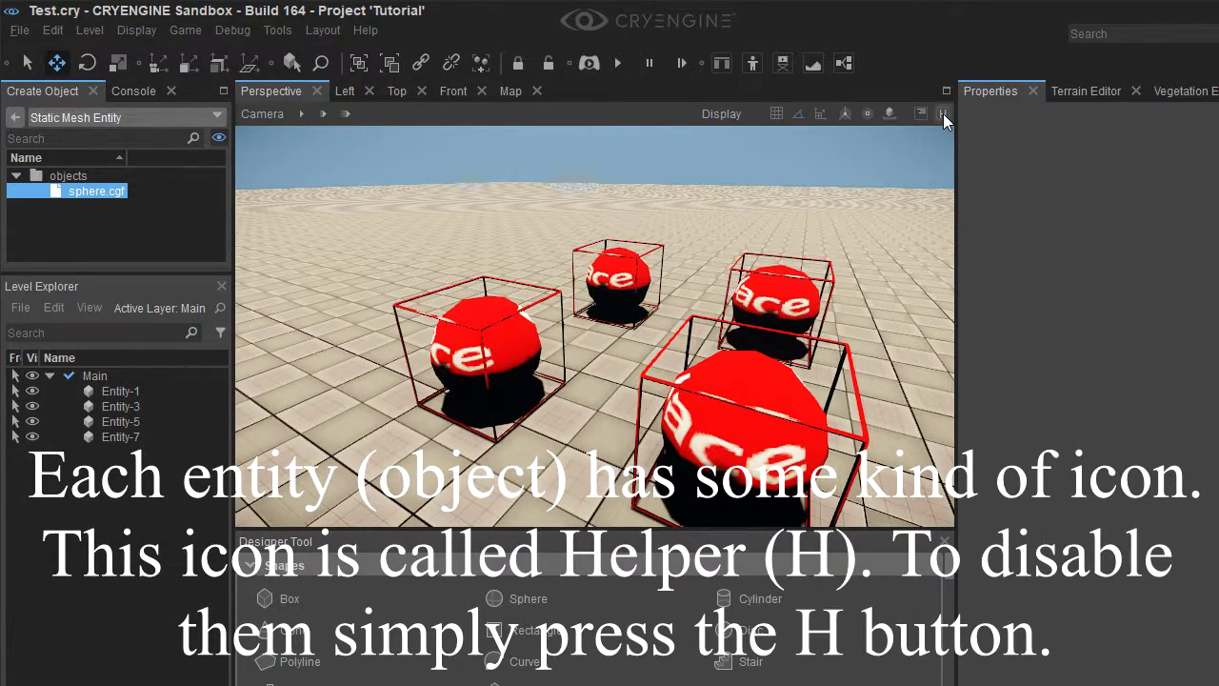
left_click(943, 113)
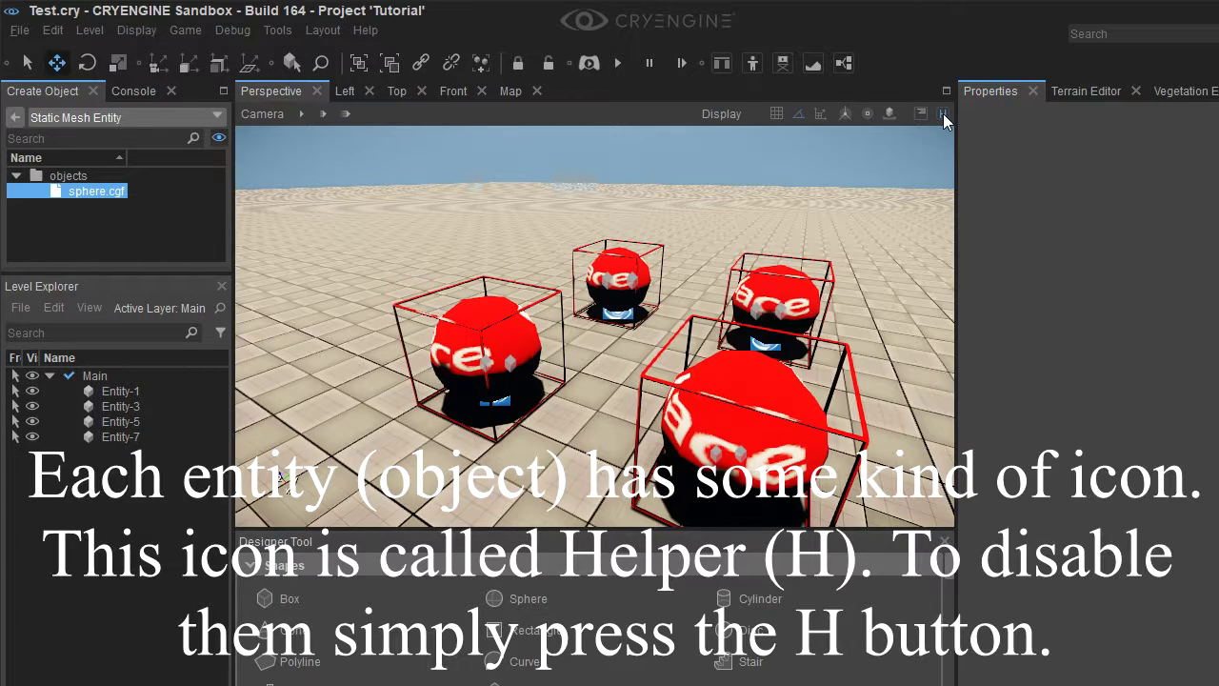
left_click(943, 113)
left_click(944, 113)
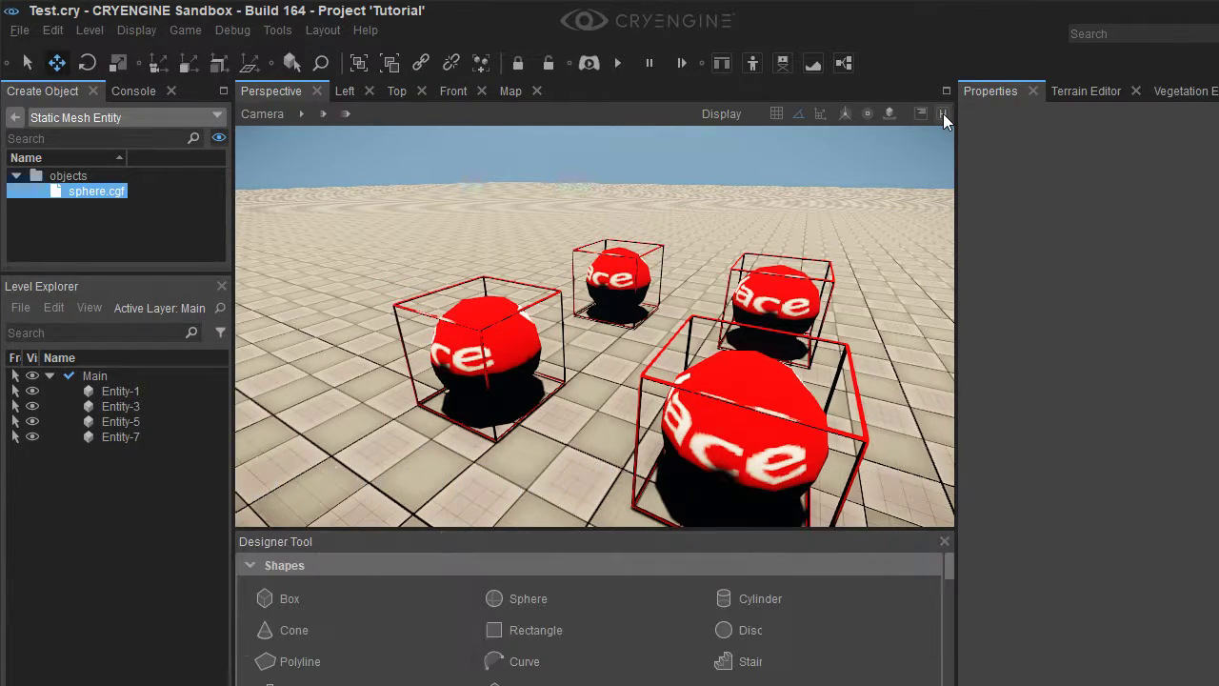
Step: Select each of the four spheres in turn, from Entity-7 to Entity-1, to match the listed entities with the view
left_click(483, 369)
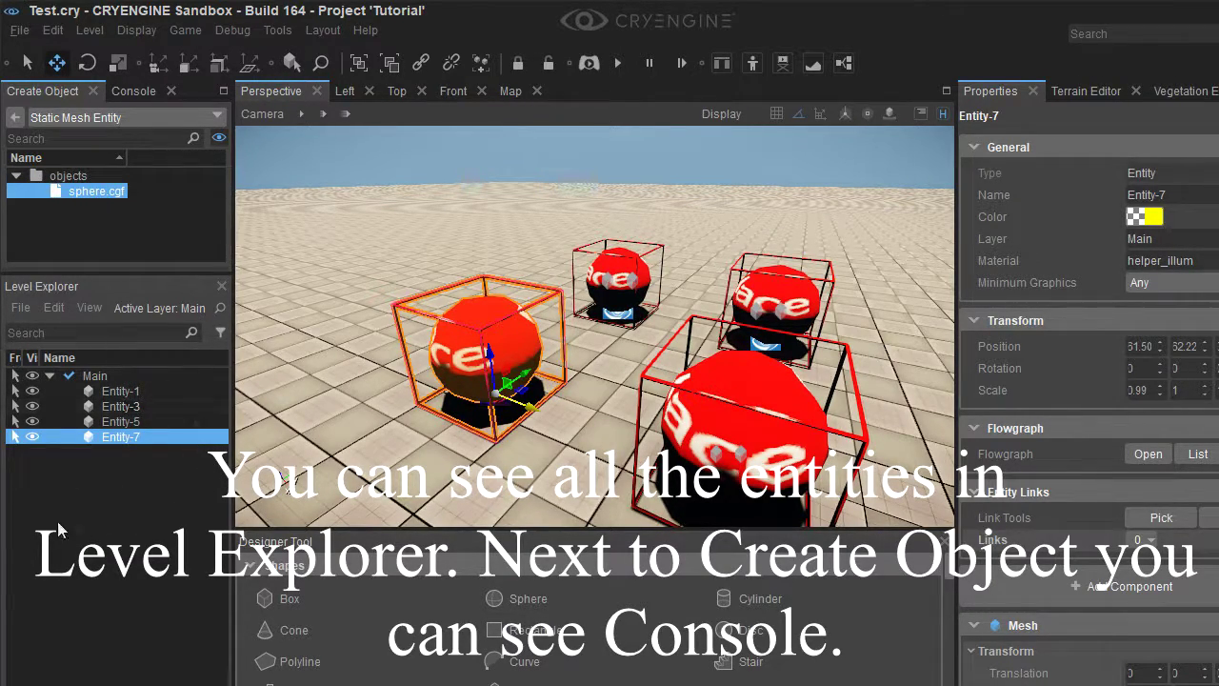
left_click(112, 421)
left_click(115, 406)
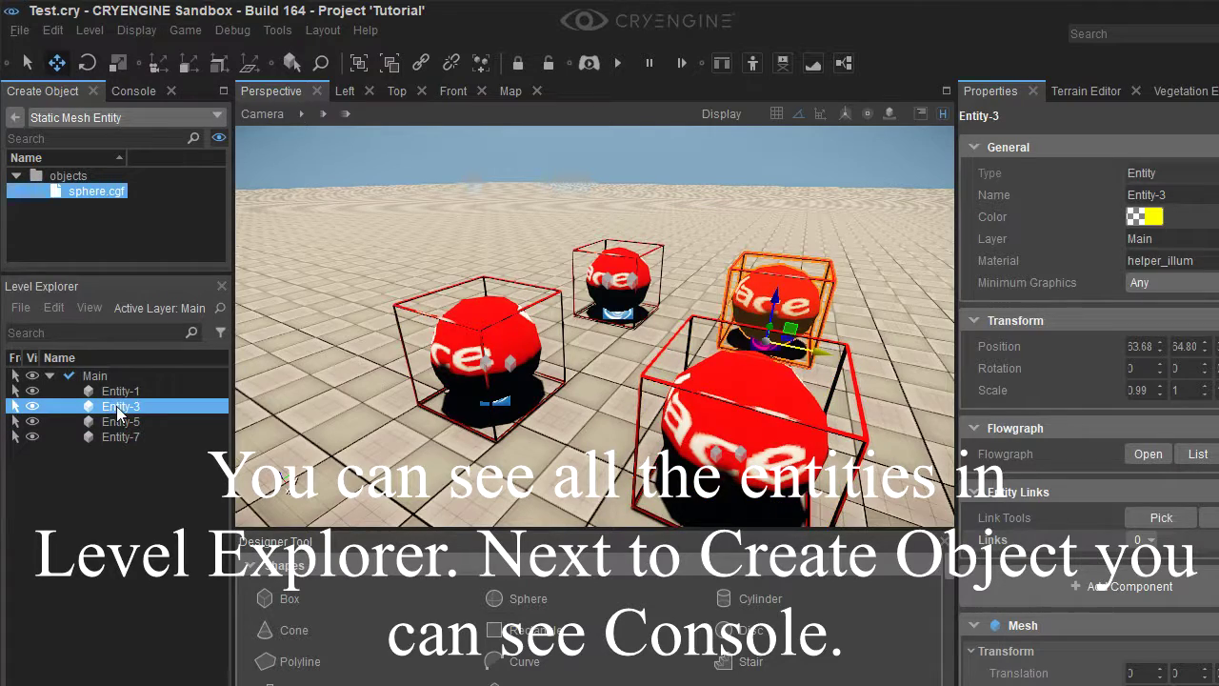
left_click(118, 391)
Step: Deselect the sphere and look through the object creation categories, including Misc, and the console
left_click(15, 116)
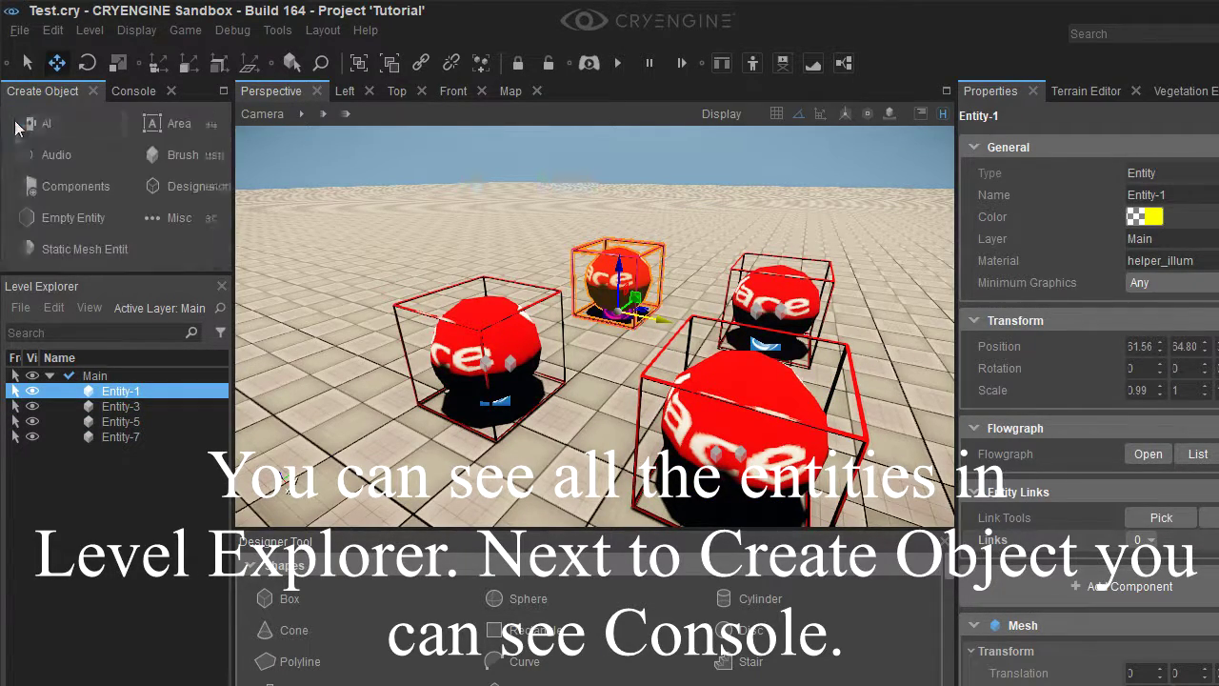
left_click(335, 373)
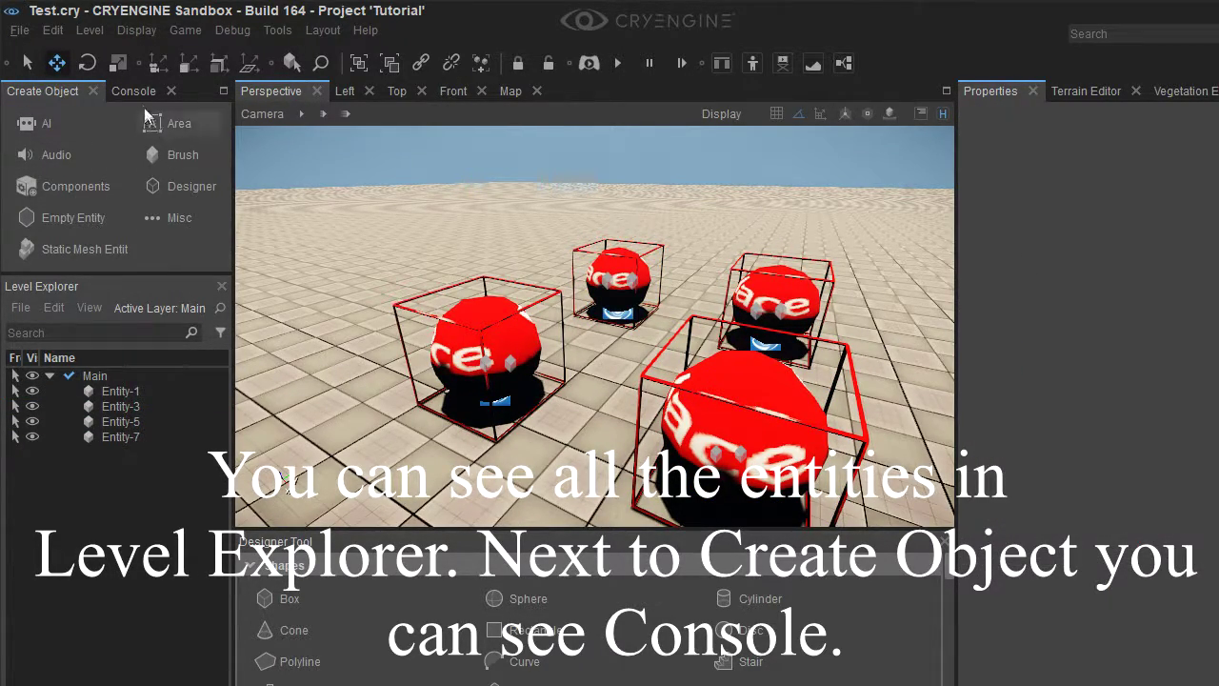
left_click(134, 92)
mouse_move(229, 243)
left_mouse_down()
mouse_move(228, 150)
mouse_move(214, 245)
left_mouse_up()
left_click(41, 90)
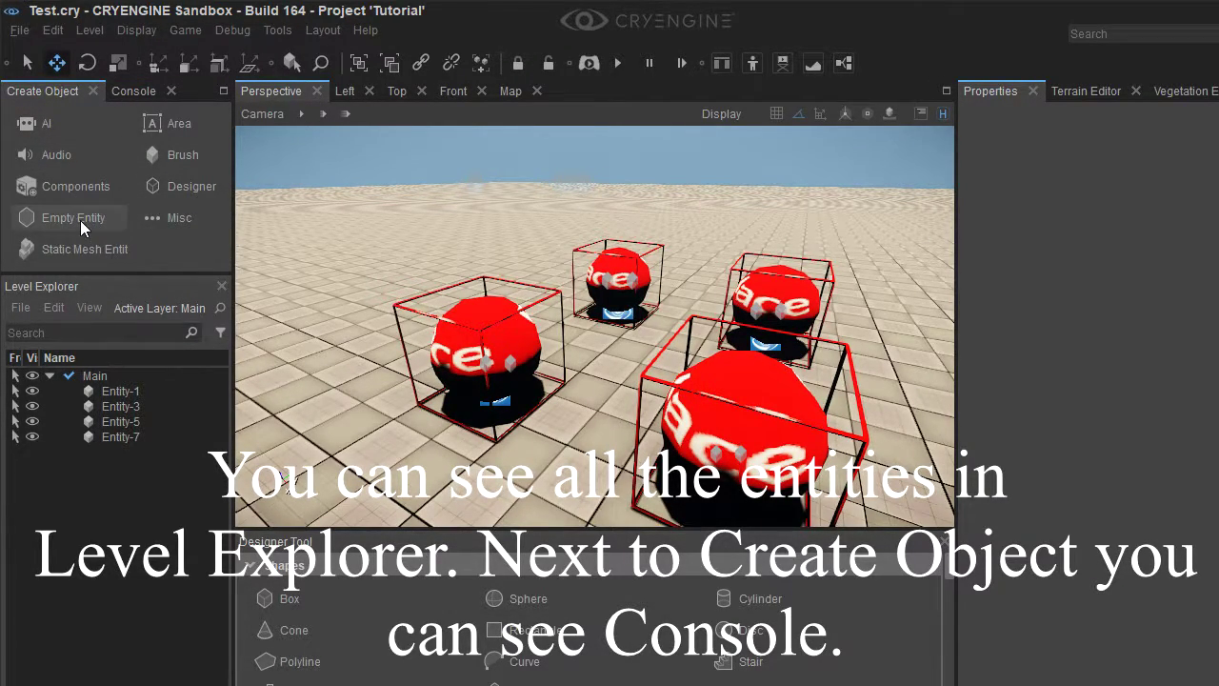
left_click(177, 218)
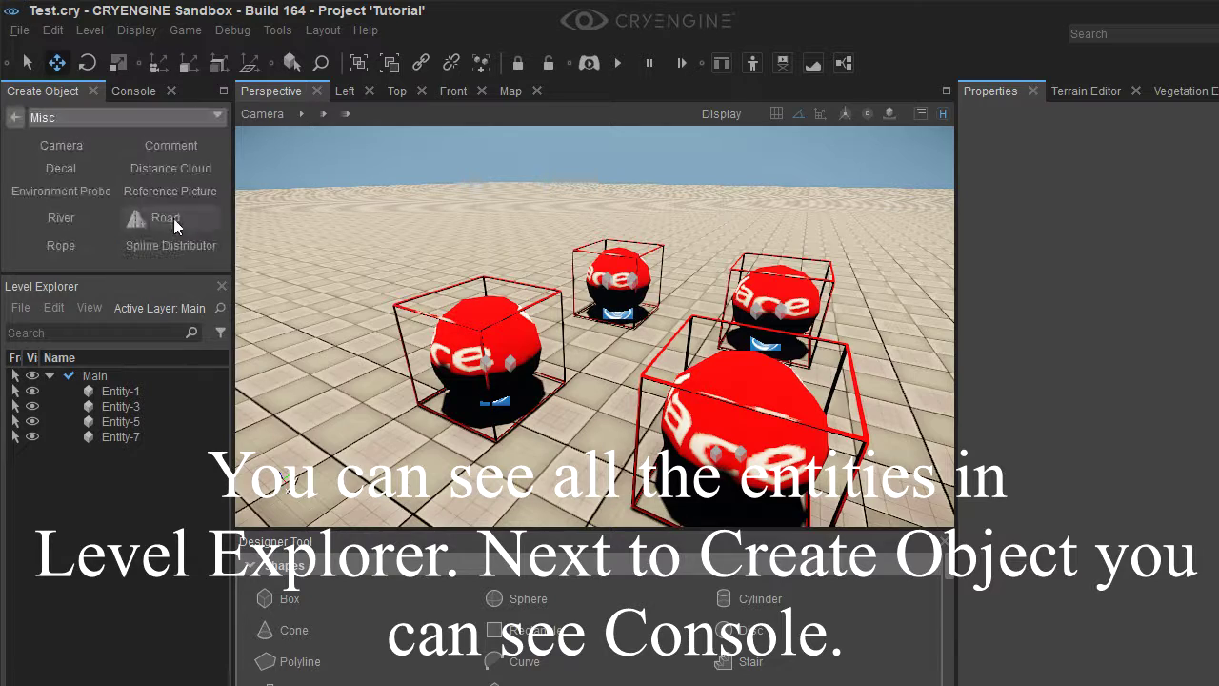
left_click(14, 118)
Step: Switch the perspective view to wireframe, look around the spheres, and toggle back to solid mode
left_click(234, 31)
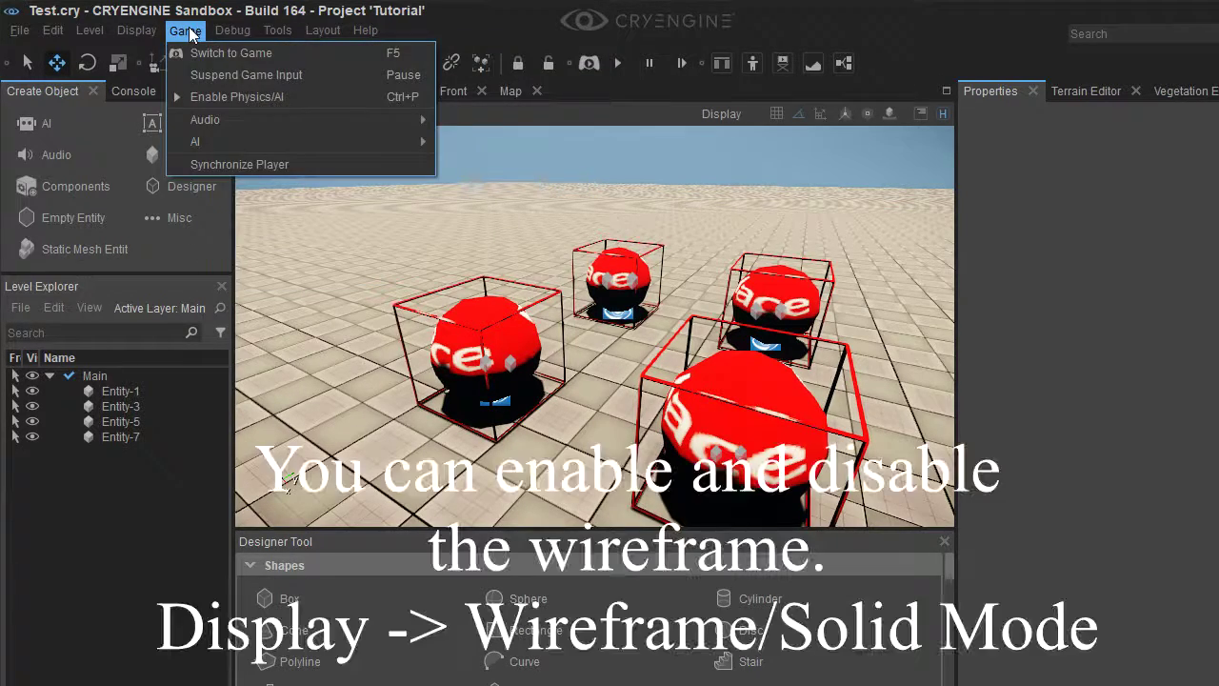
mouse_move(143, 31)
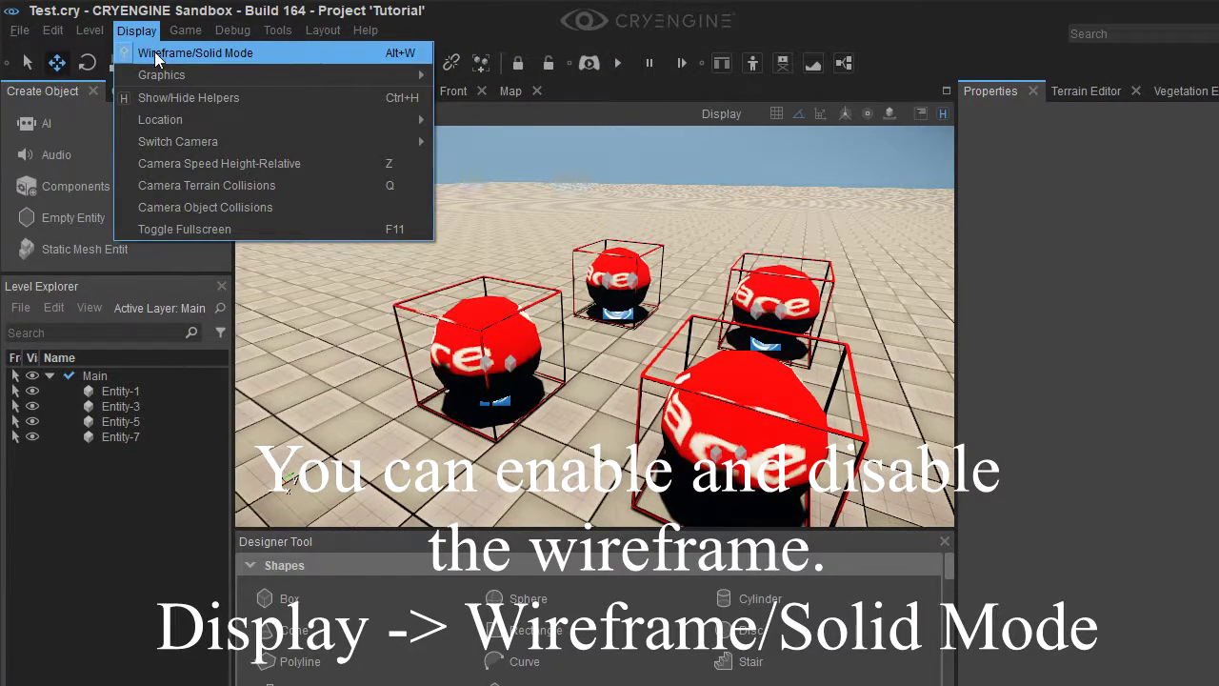
left_click(154, 51)
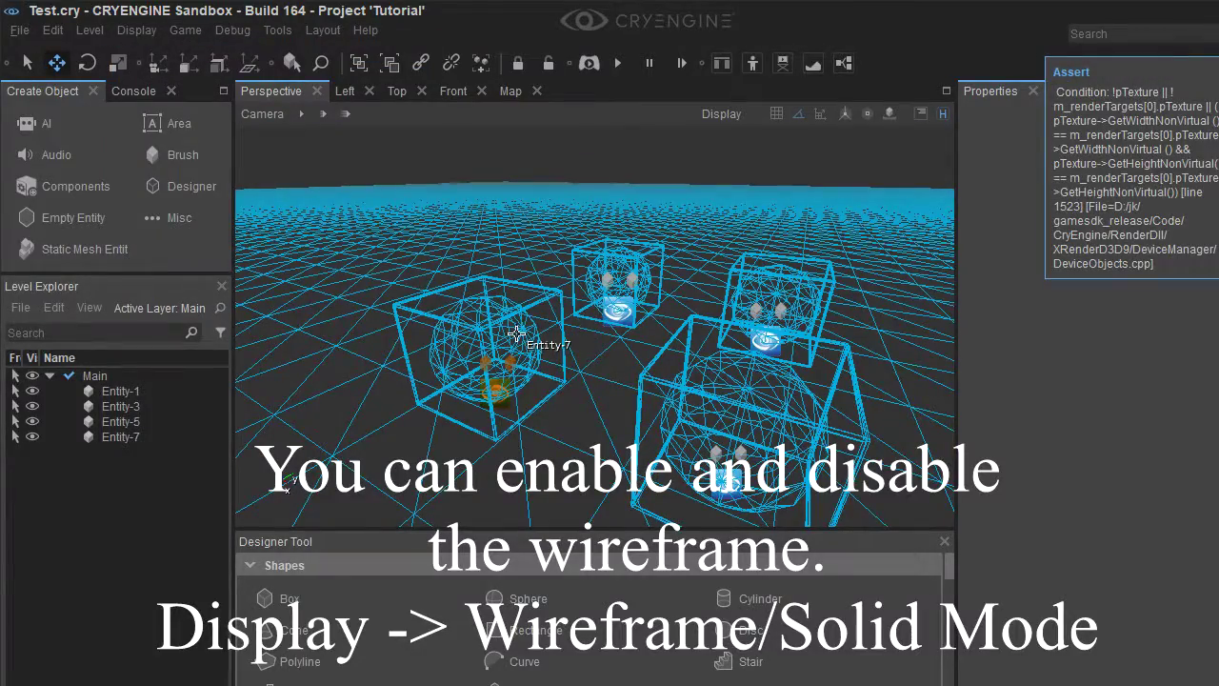
right_click_drag(496, 380, 520, 371)
key("F3")
key("F3")
key("F3")
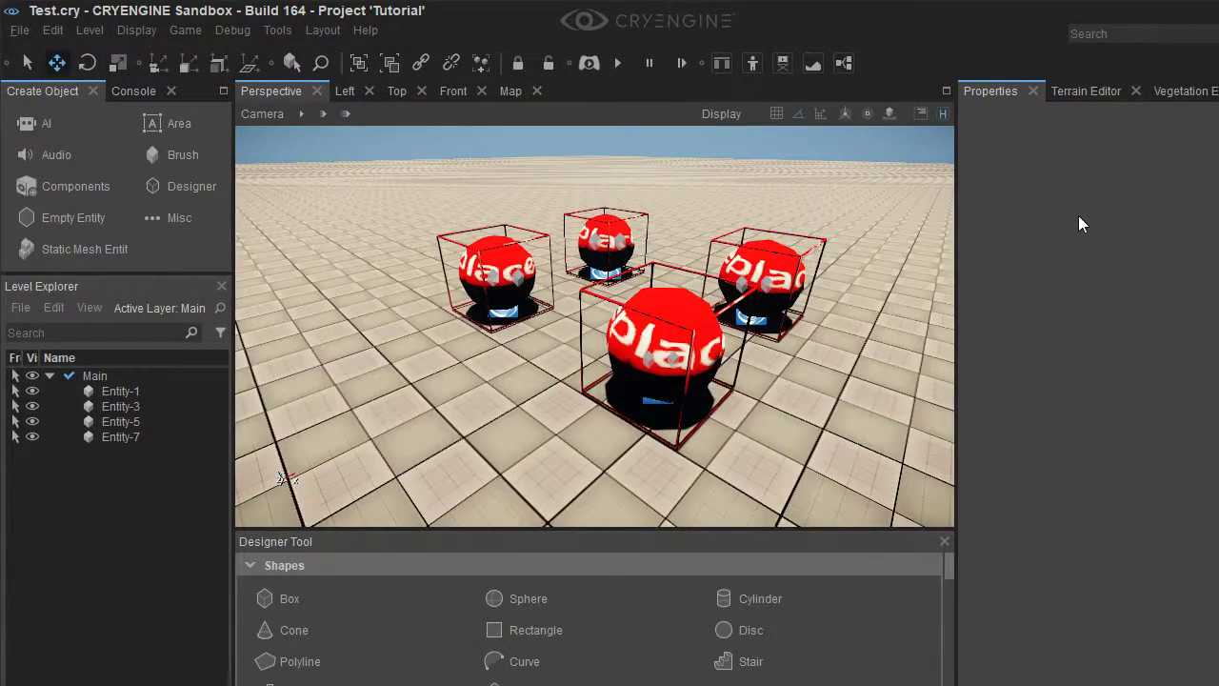
Step: Sink a pit into the open terrain away from the spheres with the Flatten sculpting brush at outside radius 2
left_click(1077, 90)
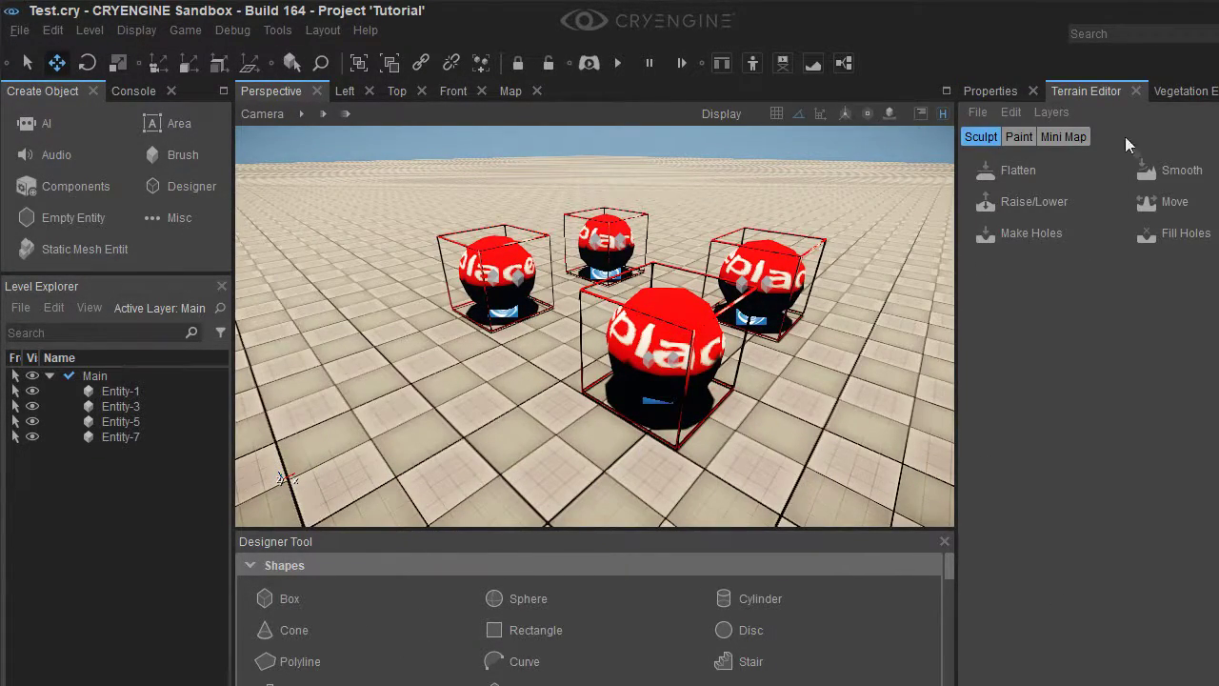
left_click(1012, 176)
right_click_drag(253, 356, 401, 362)
mouse_move(439, 366)
left_mouse_down()
mouse_move(454, 368)
mouse_move(407, 423)
mouse_move(419, 362)
left_mouse_up()
mouse_move(419, 362)
right_mouse_down()
mouse_move(422, 349)
mouse_move(422, 400)
mouse_move(443, 339)
mouse_move(462, 331)
right_mouse_up()
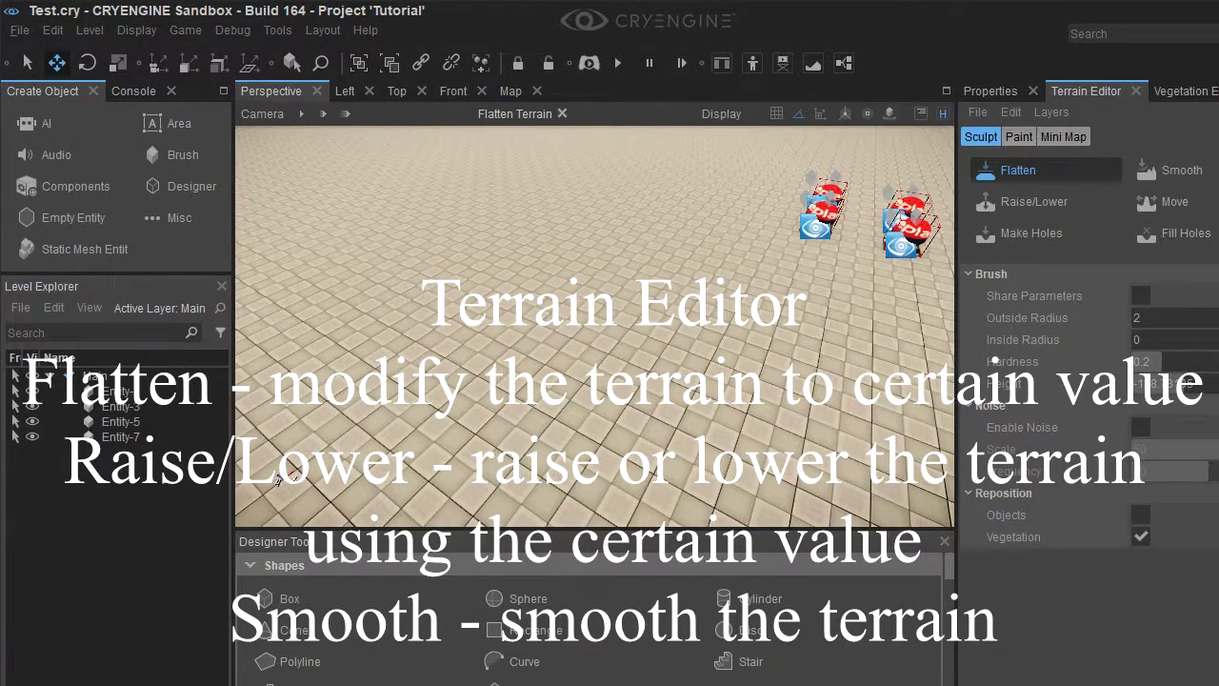
mouse_move(670, 353)
left_mouse_down()
mouse_move(634, 429)
mouse_move(515, 461)
left_mouse_up()
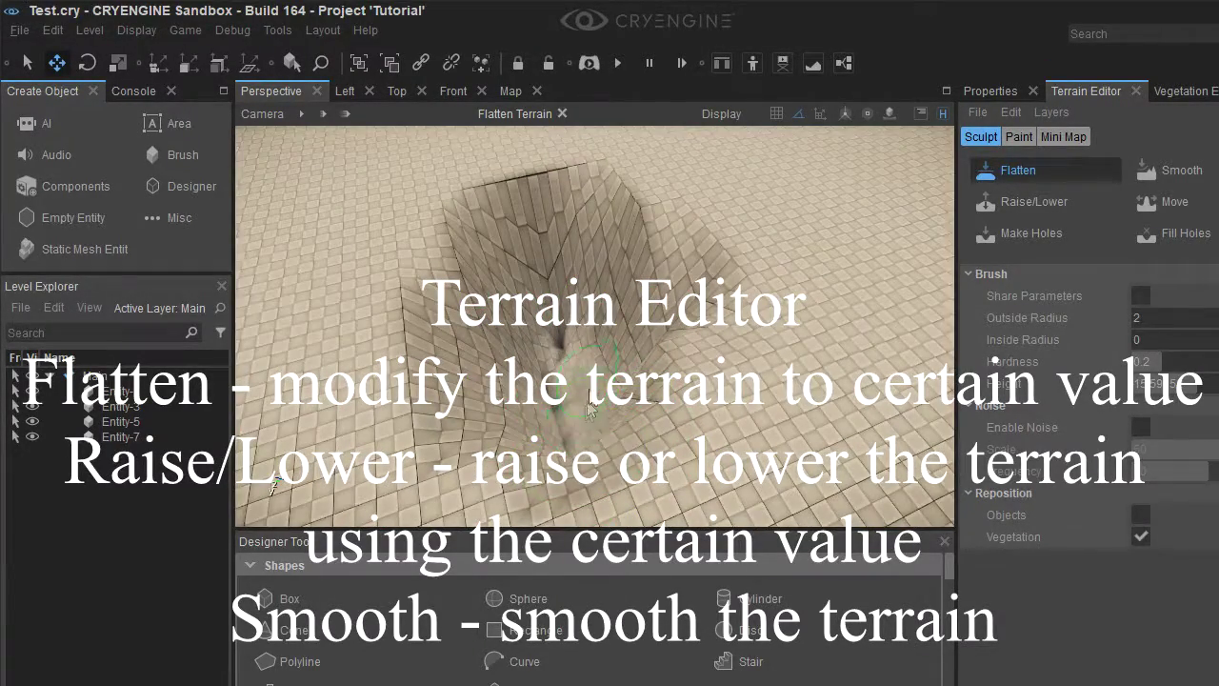
mouse_move(589, 403)
left_mouse_down()
mouse_move(559, 411)
mouse_move(572, 407)
mouse_move(592, 430)
mouse_move(726, 435)
mouse_move(715, 444)
left_mouse_up()
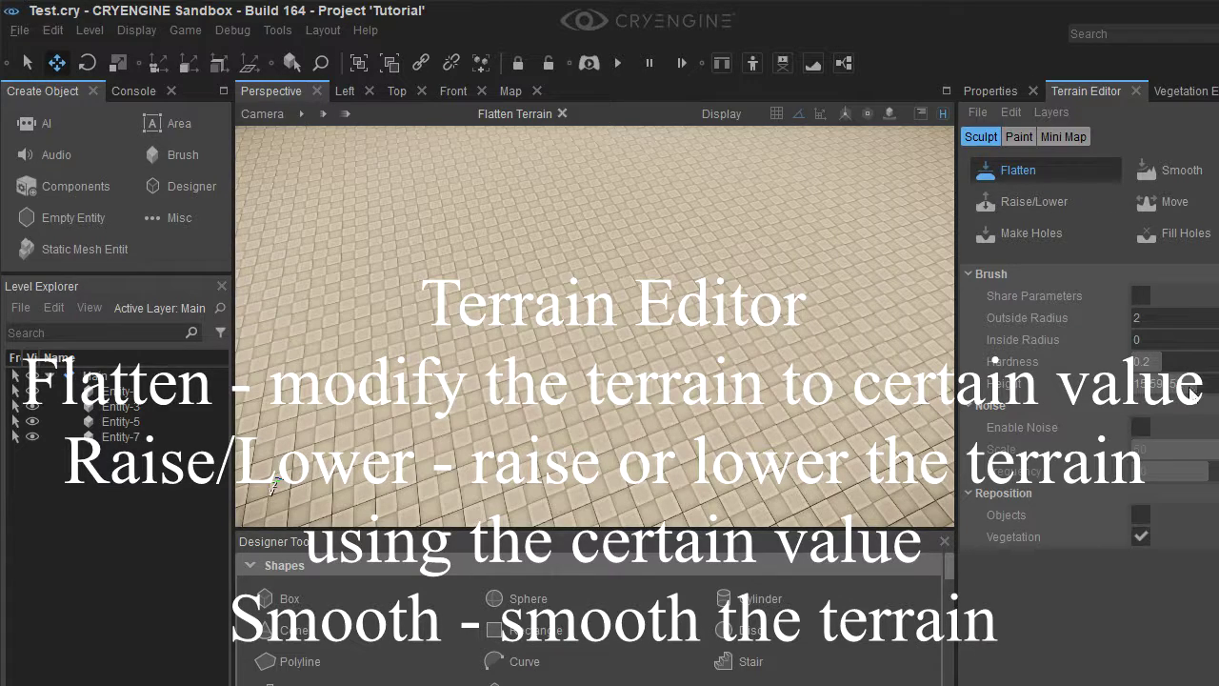
Step: Set the Flatten brush's height to 20, change it to 30, and flatten a patch of open terrain
double_click(1190, 386)
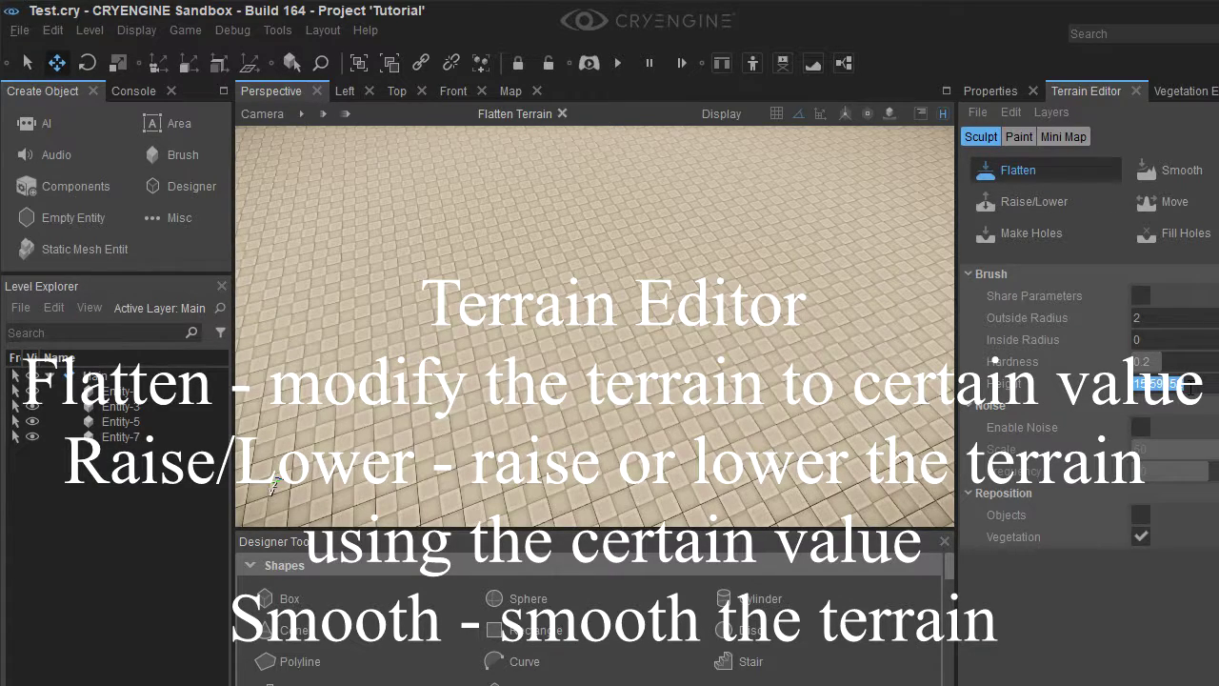
type("20")
key("Return")
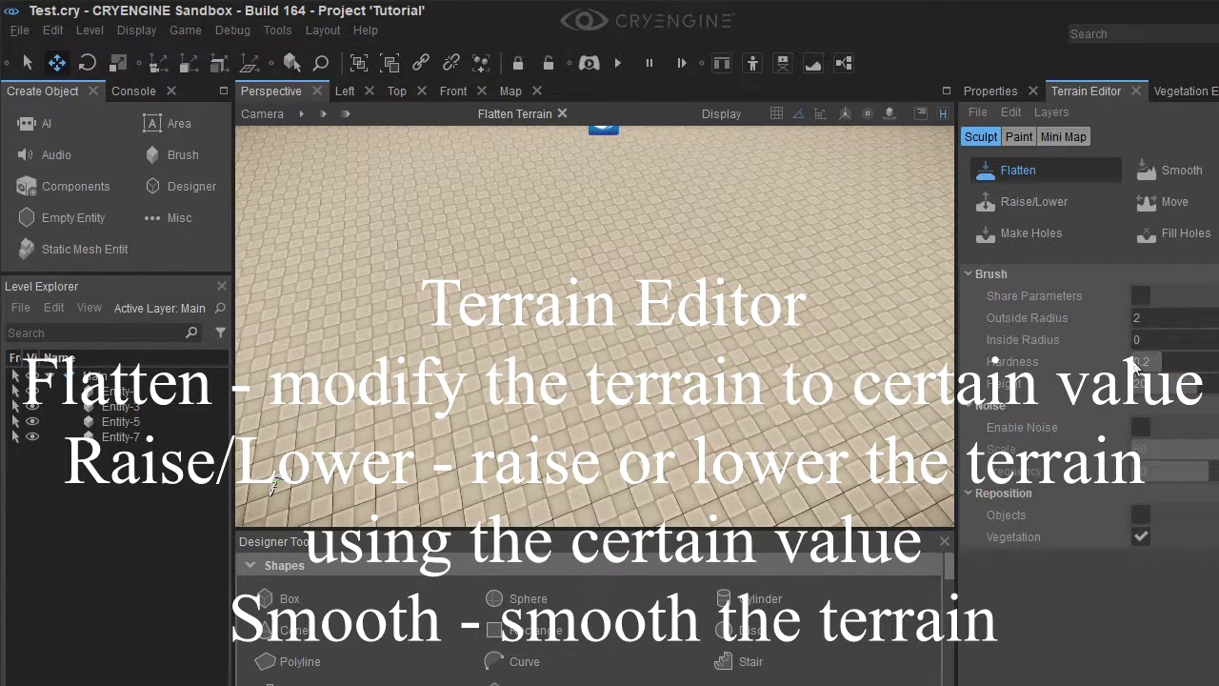
left_click(1174, 389)
type("30")
right_click_drag(668, 349, 634, 353)
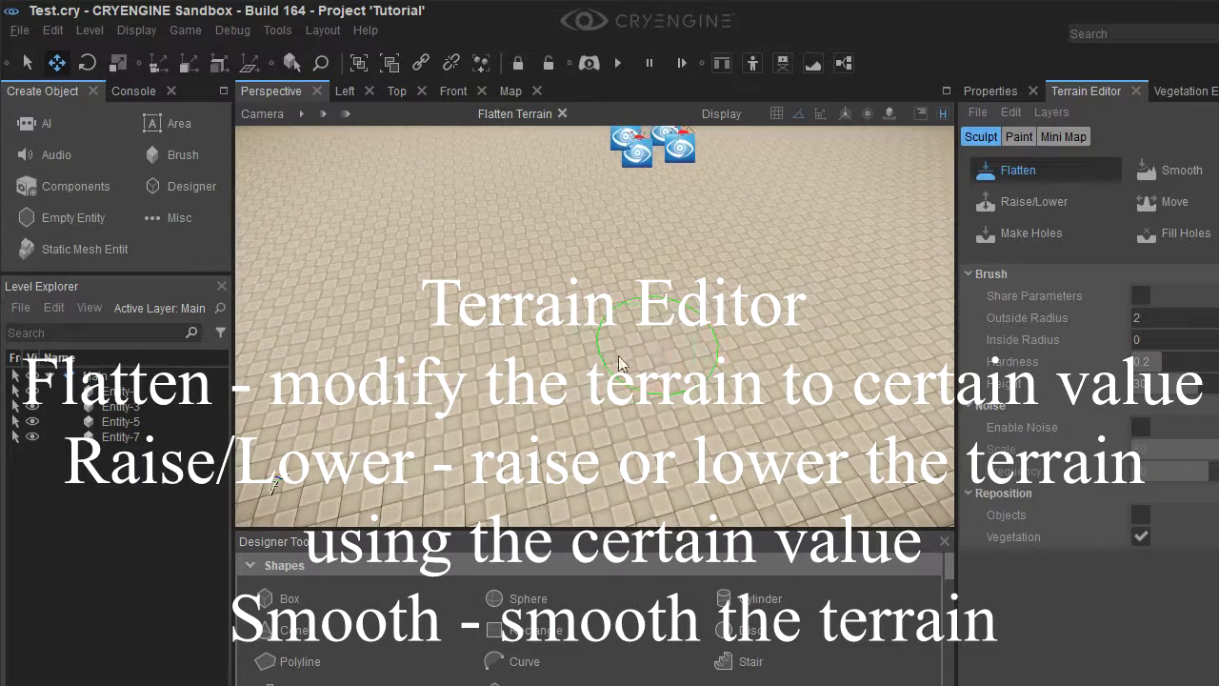
Step: Try Flatten heights of 25 and 45, and apply the brush to the open terrain
double_click(1214, 383)
key("Return")
double_click(1174, 384)
type("25")
key("Return")
double_click(1181, 384)
type("45")
key("Return")
right_click_drag(759, 349, 781, 305)
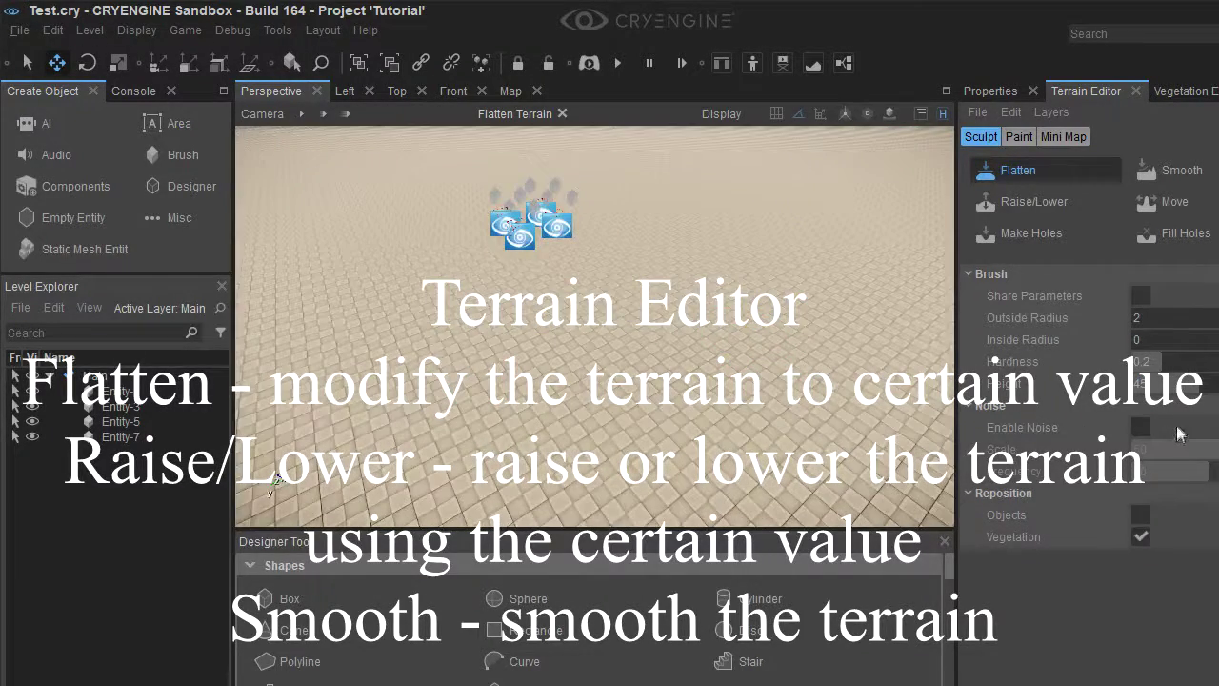
Step: Set the Flatten height to 35, reshape the foreground terrain, and continue with the outside radius enlarged to about 26.7
double_click(1181, 384)
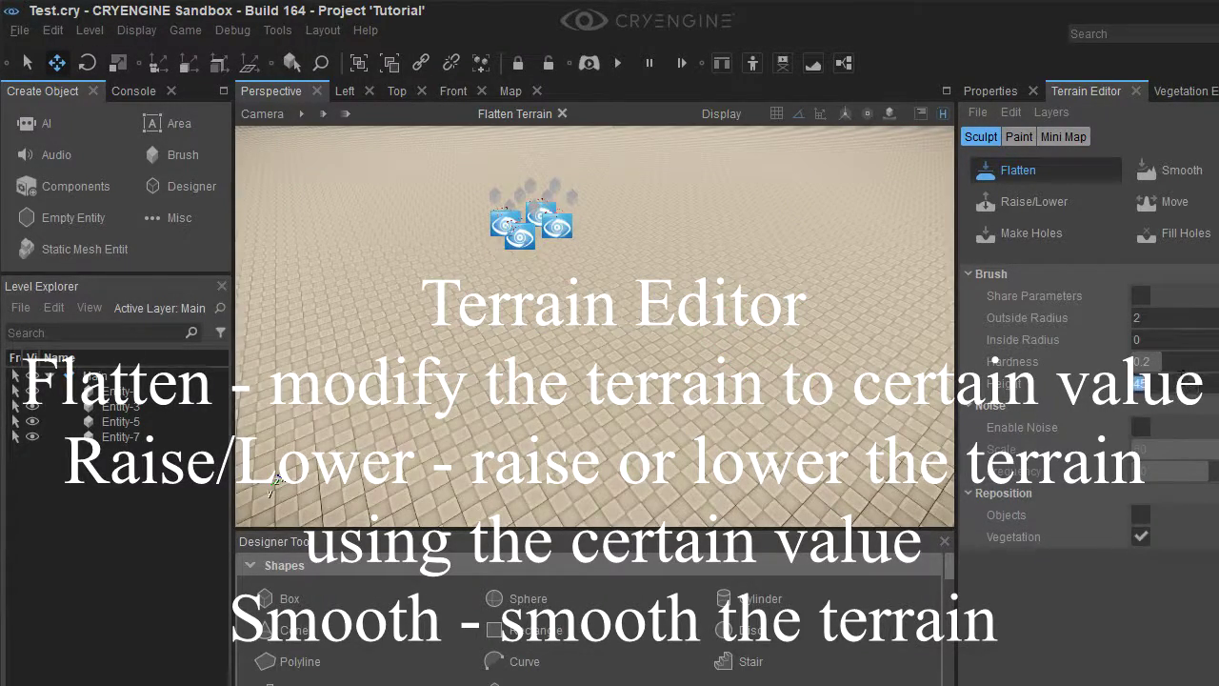
type("35")
left_click_drag(679, 388, 657, 413)
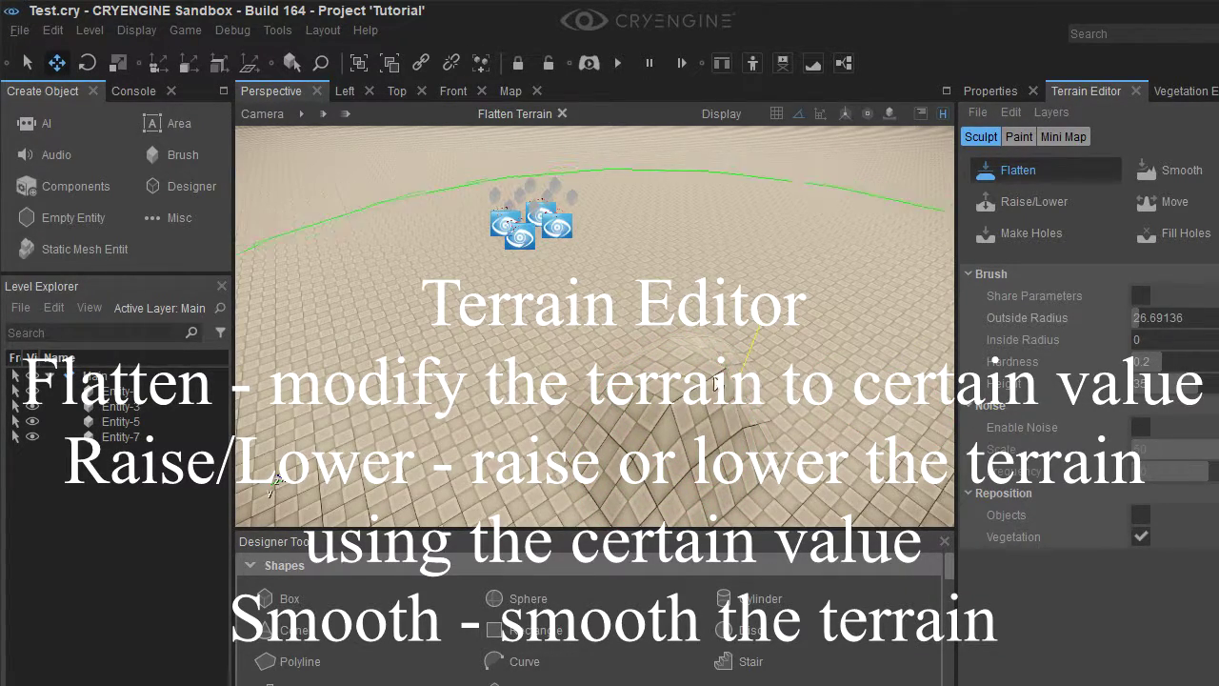
right_click_drag(727, 411, 768, 431)
left_click_drag(768, 430, 777, 434)
mouse_move(778, 434)
right_mouse_down()
mouse_move(770, 454)
mouse_move(747, 444)
mouse_move(773, 419)
right_mouse_up()
Step: Smooth the sculpted terrain with the Smooth brush and enlarge its radius to about 35.95
left_click(1202, 179)
right_click_drag(661, 372, 636, 383)
key("s")
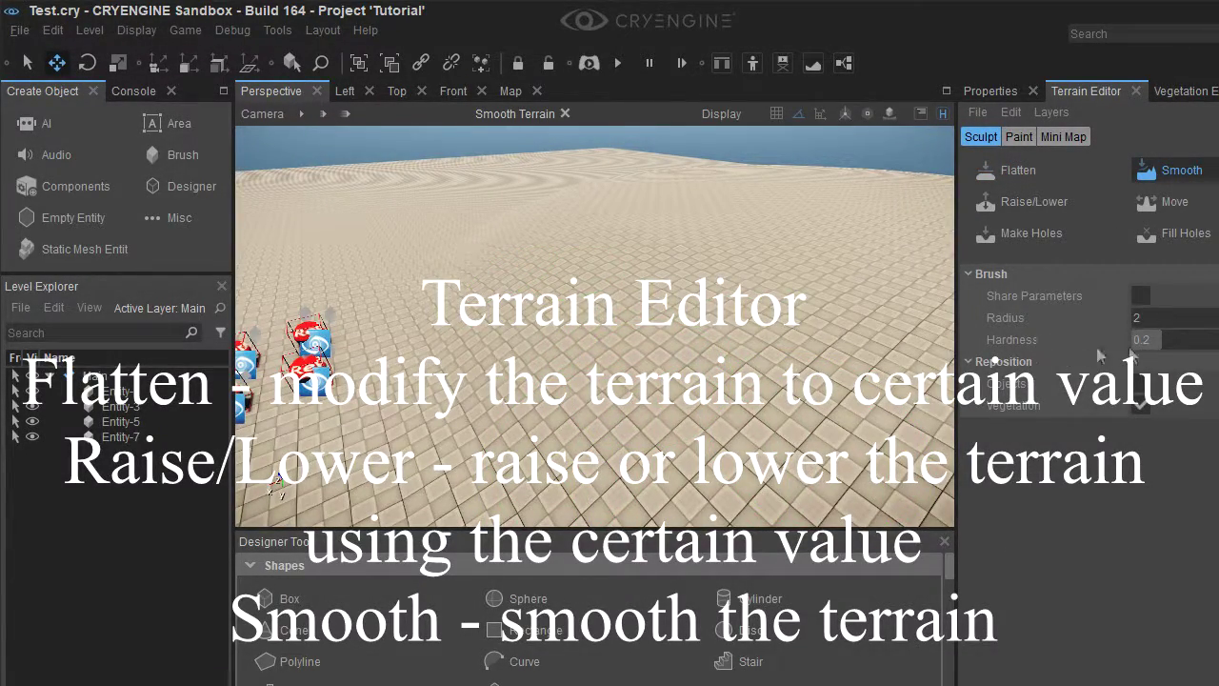
left_click_drag(1136, 317, 1142, 317)
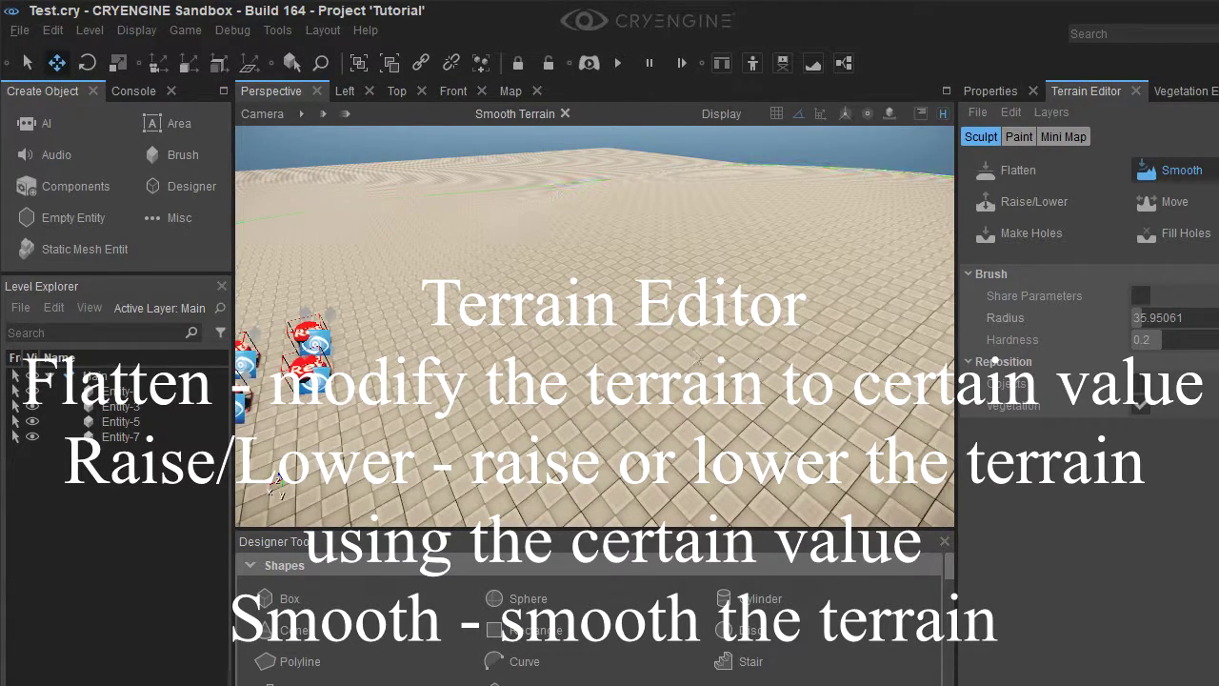
Step: View the Move terrain settings, and raise a pointed hill near the spheres with the Raise/Lower brush
left_click(1172, 202)
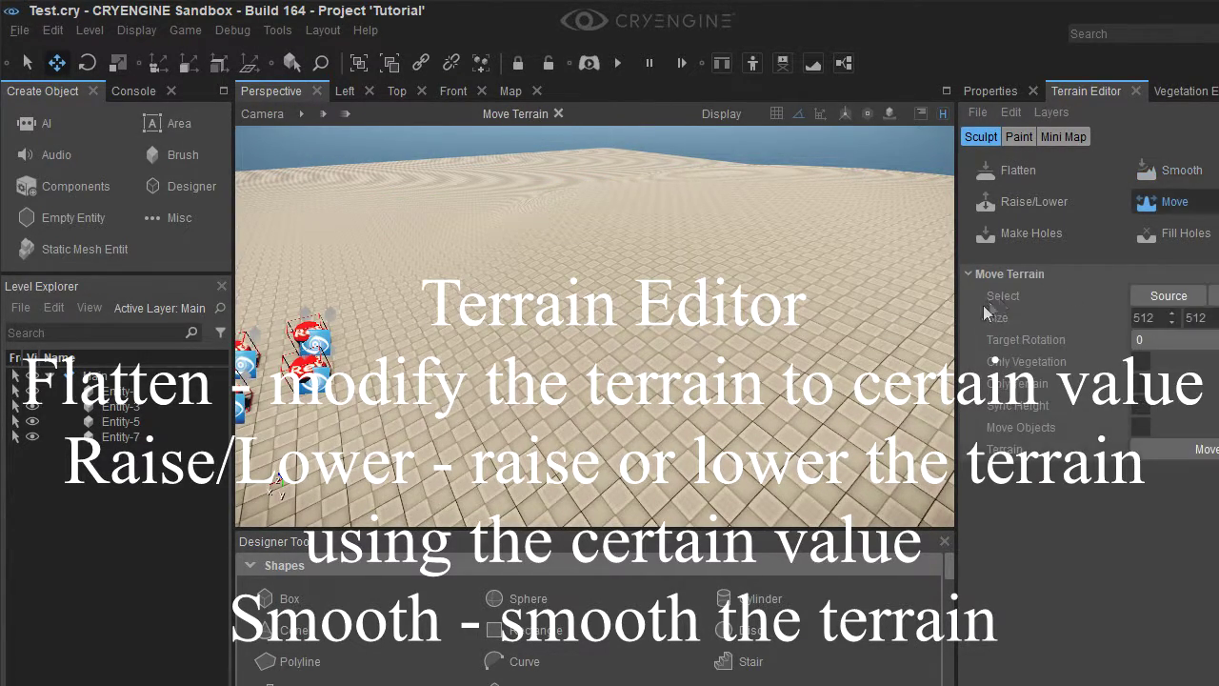
left_click(1006, 200)
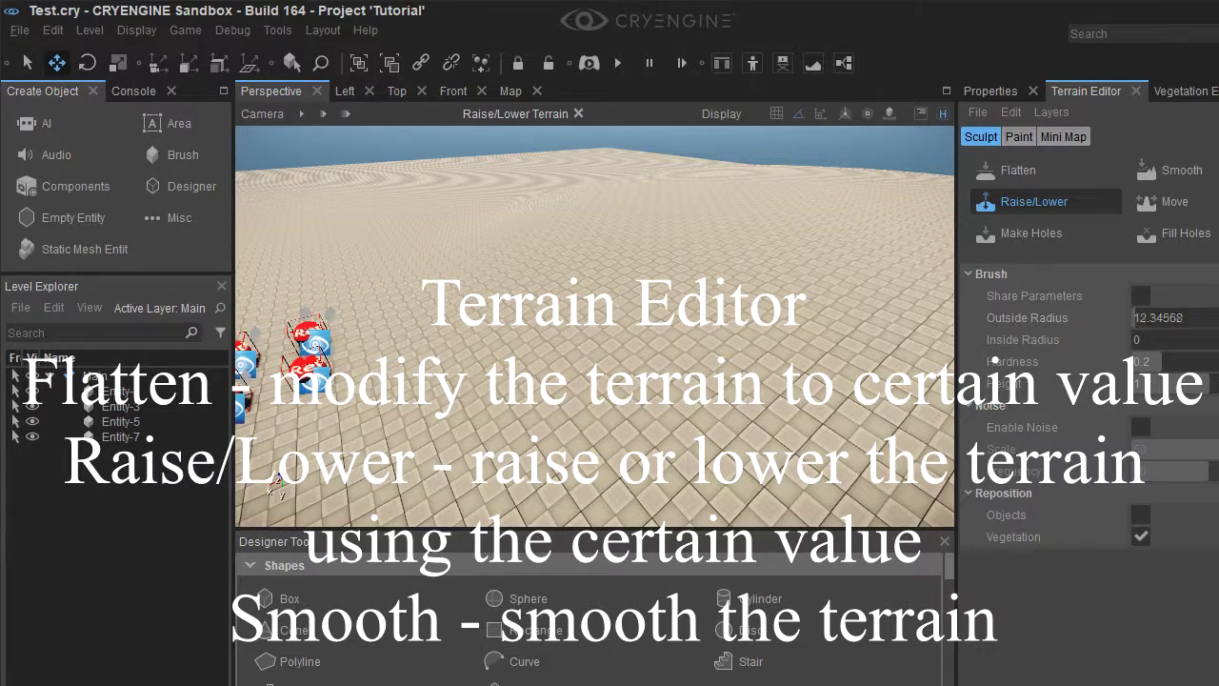
mouse_move(683, 290)
left_mouse_down()
mouse_move(675, 319)
mouse_move(745, 360)
left_mouse_up()
mouse_move(745, 360)
right_mouse_down()
mouse_move(686, 334)
mouse_move(679, 316)
mouse_move(762, 291)
mouse_move(713, 394)
right_mouse_up()
key("s")
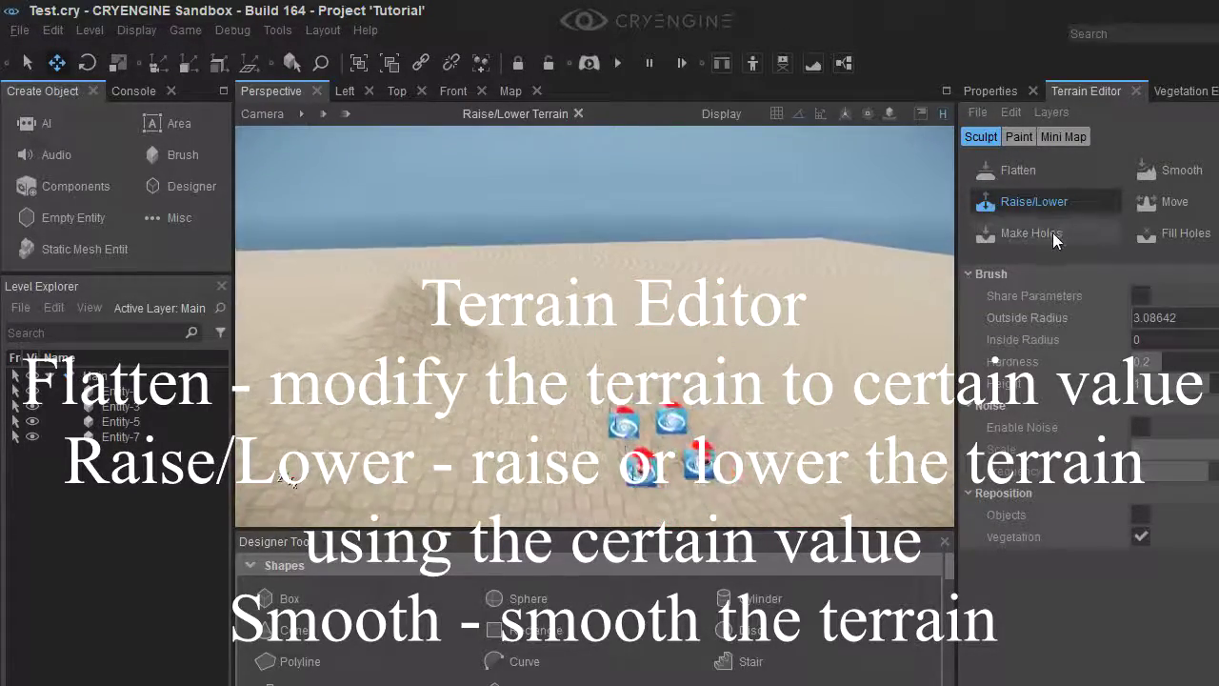
Step: Cut holes in the terrain near the hill with Make Holes at radius 0, inspect them, and leave the tool
left_click(1053, 232)
right_click_drag(478, 364, 357, 409)
left_click_drag(1148, 318, 1134, 319)
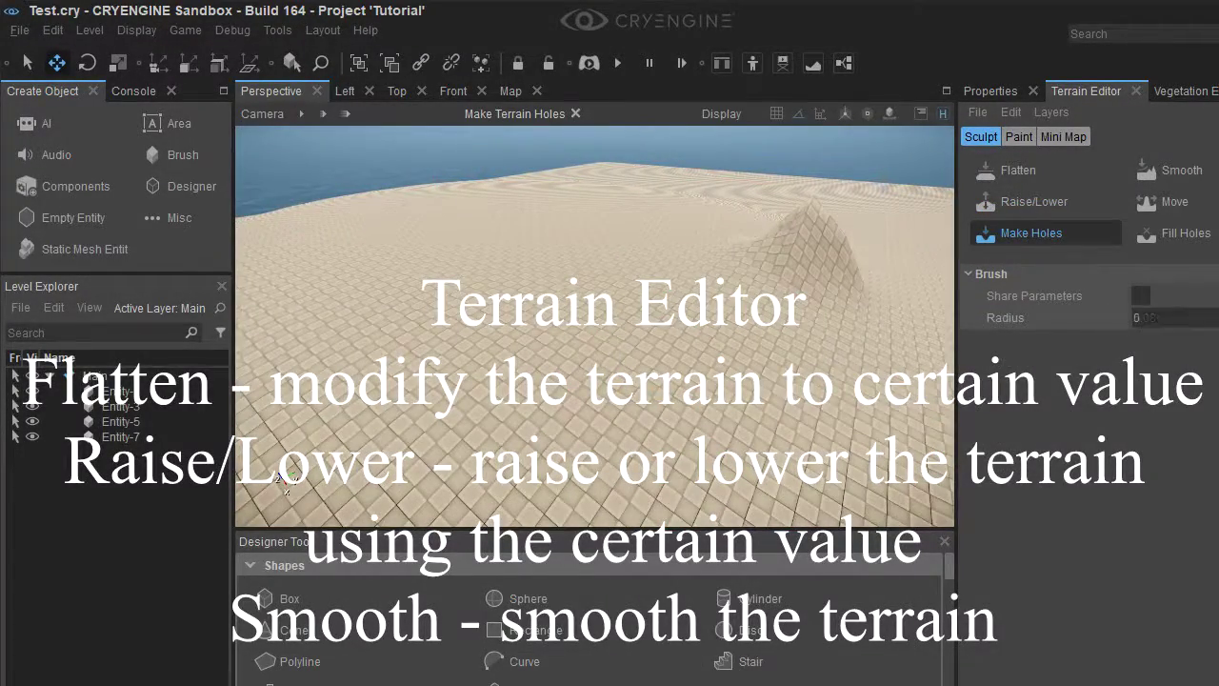
left_click(634, 335)
right_click_drag(633, 335, 525, 317)
right_click_drag(653, 357, 590, 381)
key("w")
key("s")
key("w")
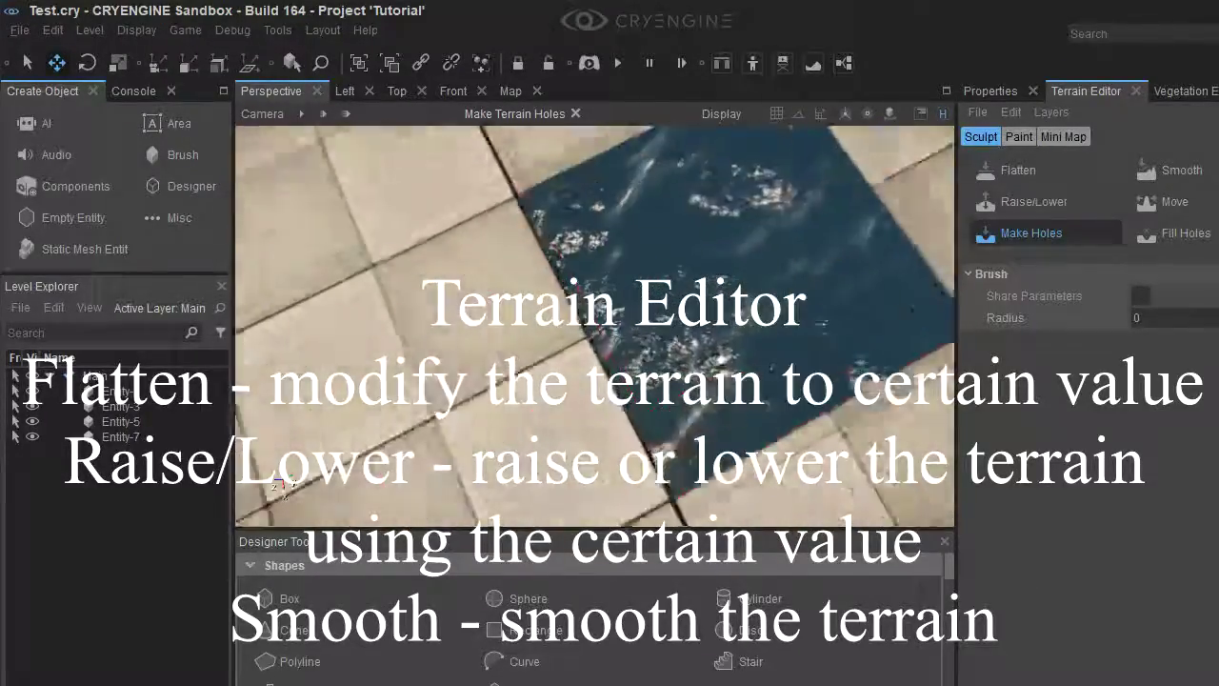
right_click_drag(581, 320, 583, 248)
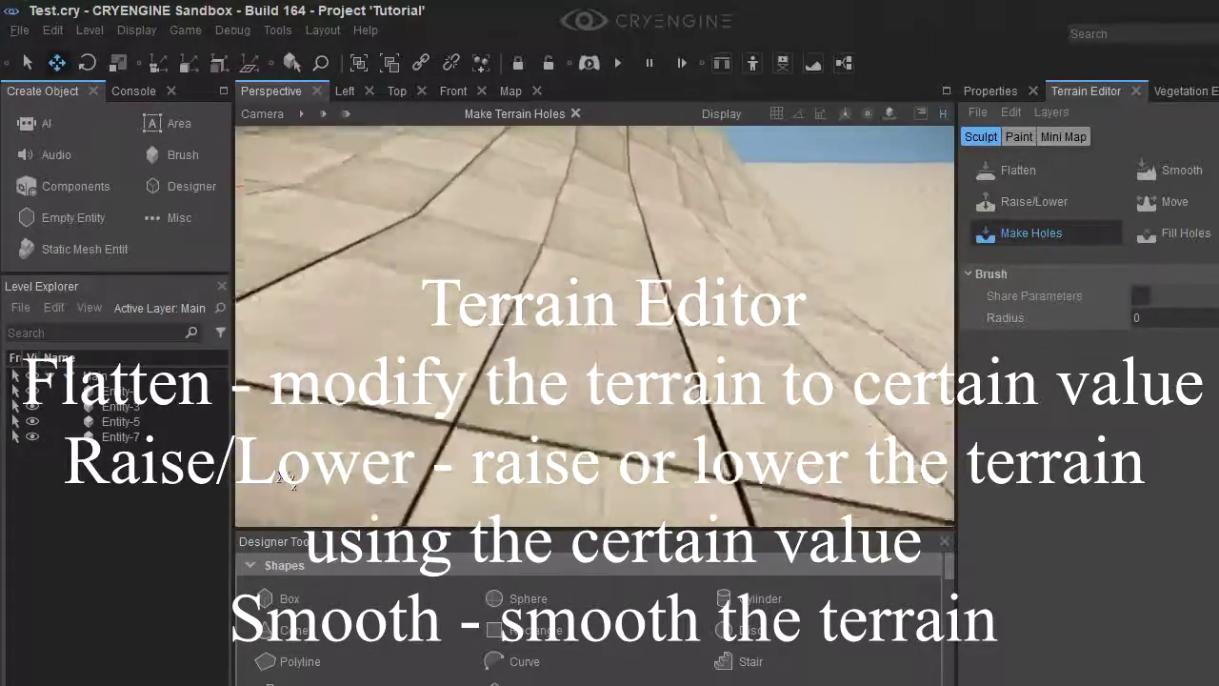
right_click_drag(624, 379, 656, 365)
left_click(1031, 233)
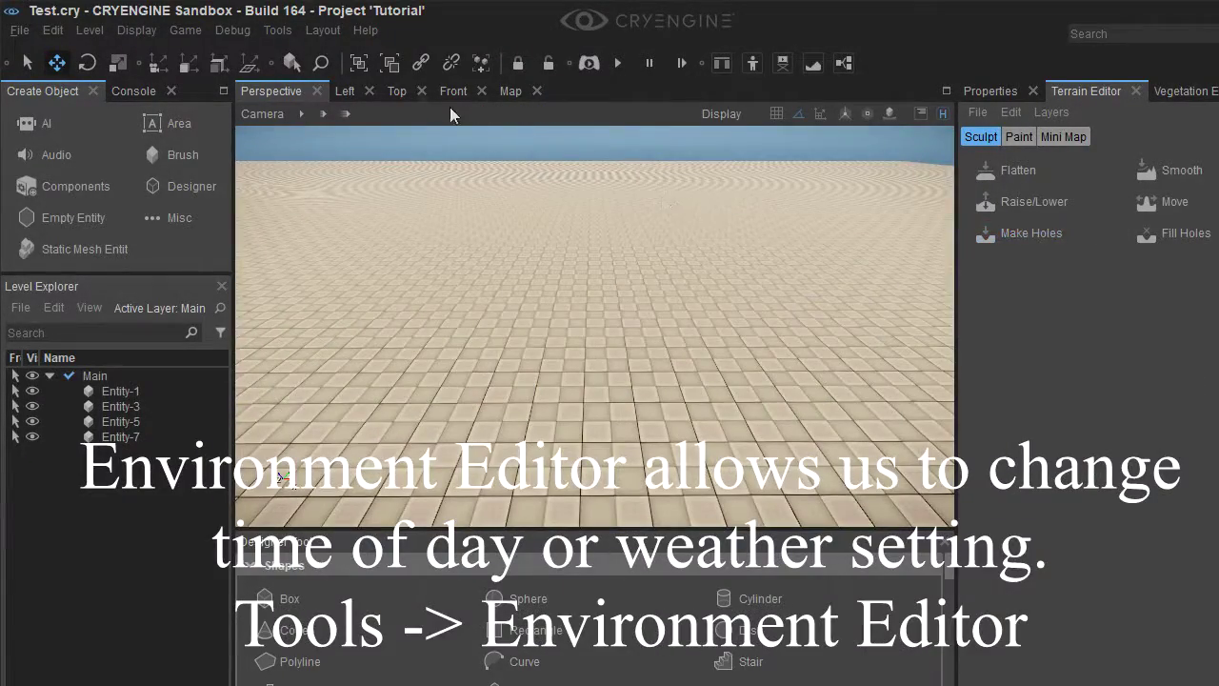
Step: Open the Environment Editor, advance the time of day well past 12.0 on the timeline, and show the sun colour curve
left_click(277, 30)
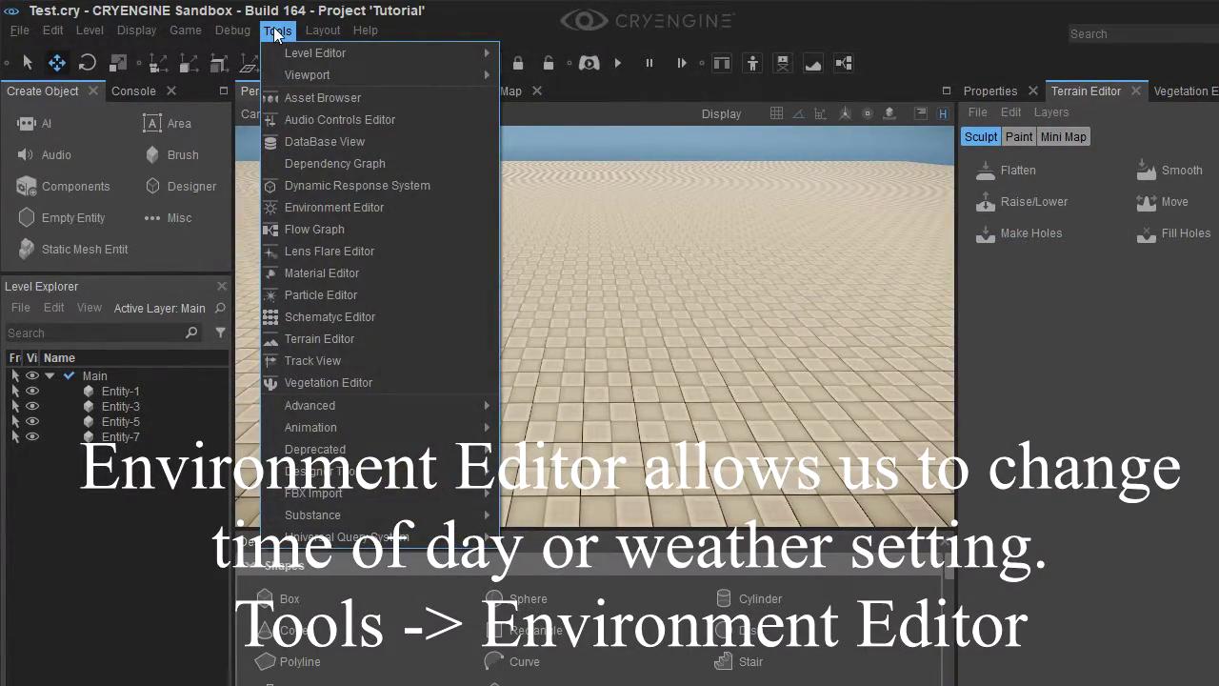
left_click(397, 208)
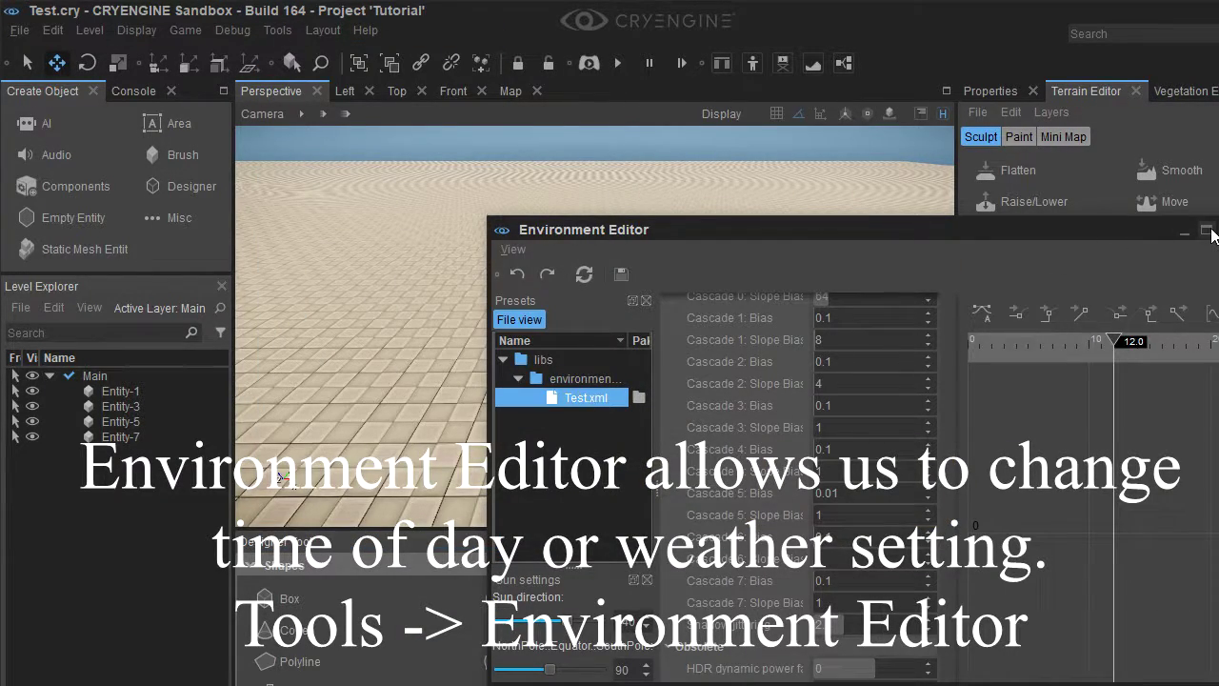
scroll(763, 409, "up", 20)
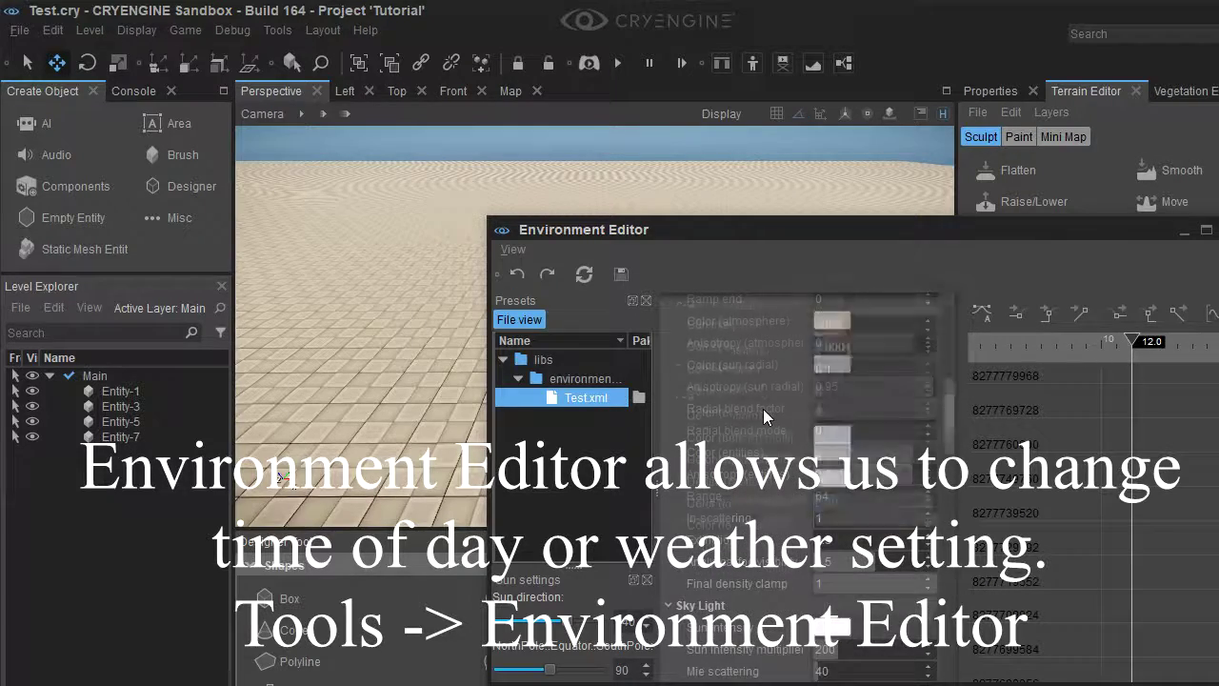
left_click(1140, 345)
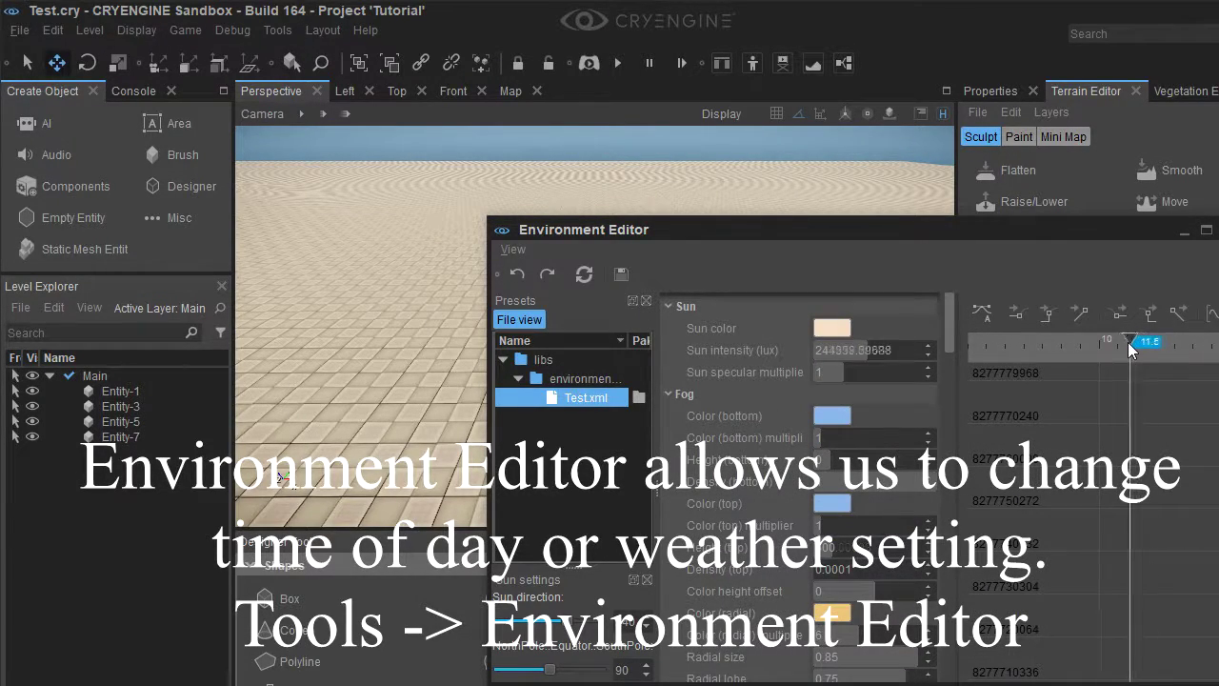
mouse_move(1121, 350)
left_mouse_down()
mouse_move(934, 355)
mouse_move(1218, 354)
left_mouse_up()
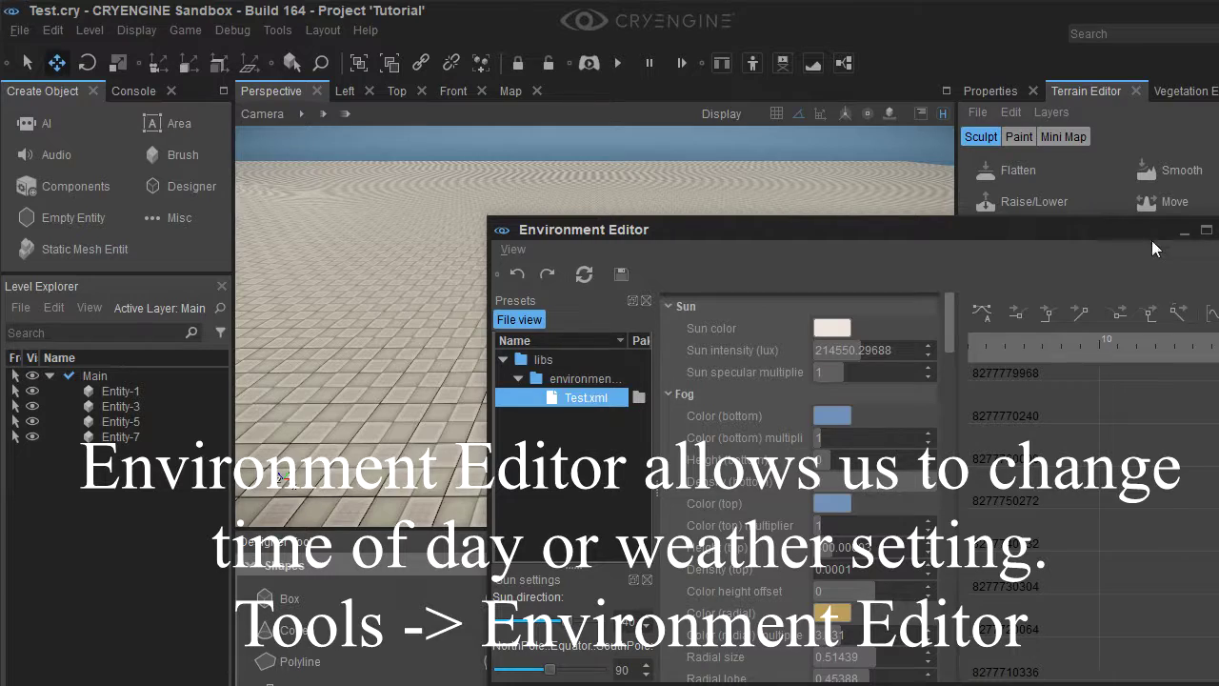
left_click(751, 339)
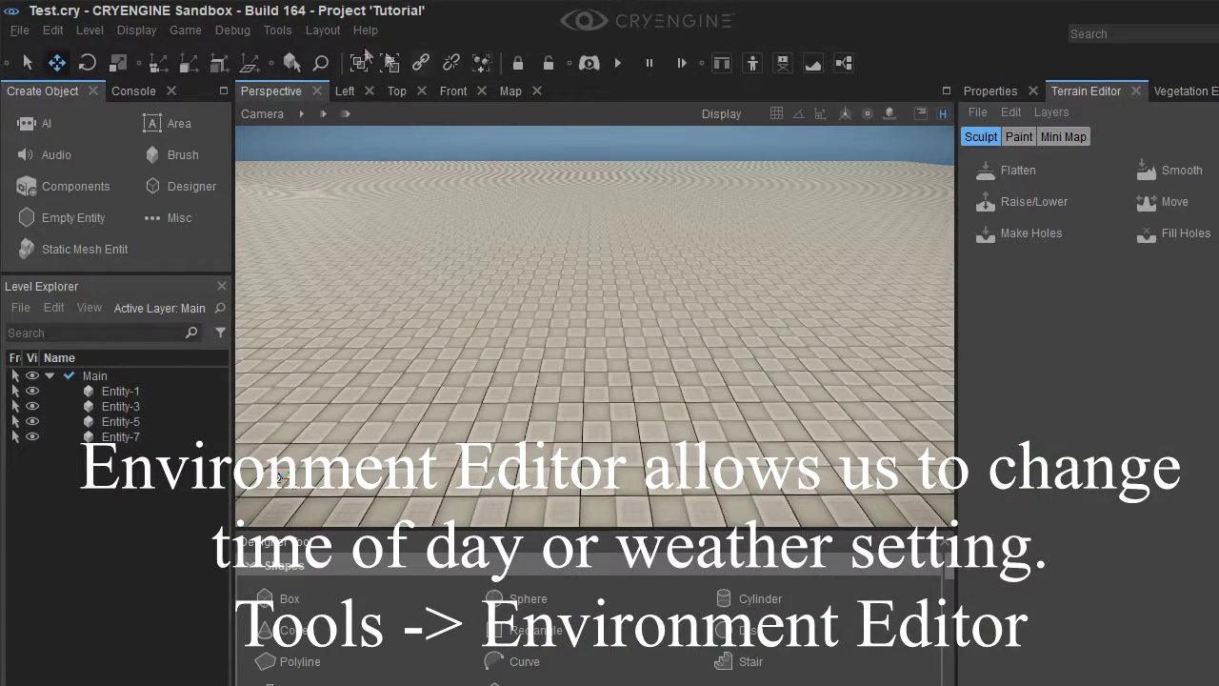
Step: Reopen the Environment Editor and move the time of day back to an earlier hour
left_click(277, 29)
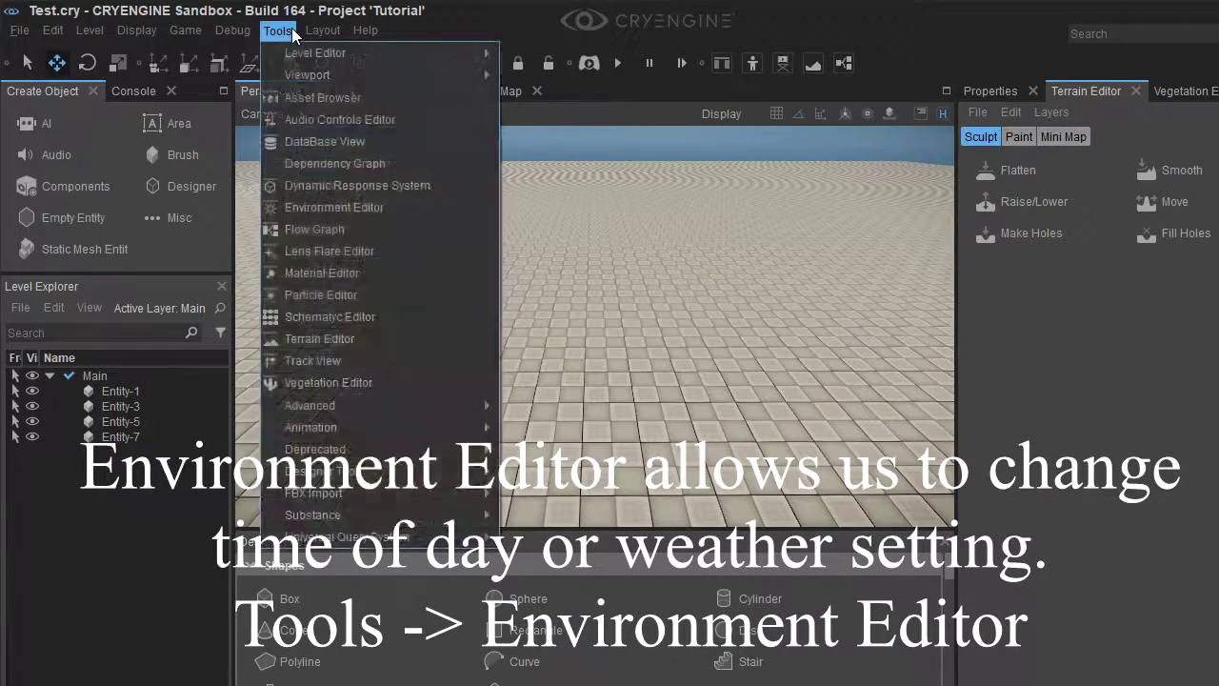
left_click(391, 202)
mouse_move(1167, 351)
left_mouse_down()
mouse_move(1152, 351)
mouse_move(1218, 350)
mouse_move(1134, 344)
mouse_move(1164, 345)
mouse_move(1126, 358)
mouse_move(1218, 350)
mouse_move(1170, 381)
mouse_move(968, 394)
mouse_move(998, 405)
mouse_move(961, 412)
mouse_move(1067, 403)
mouse_move(1121, 413)
left_mouse_up()
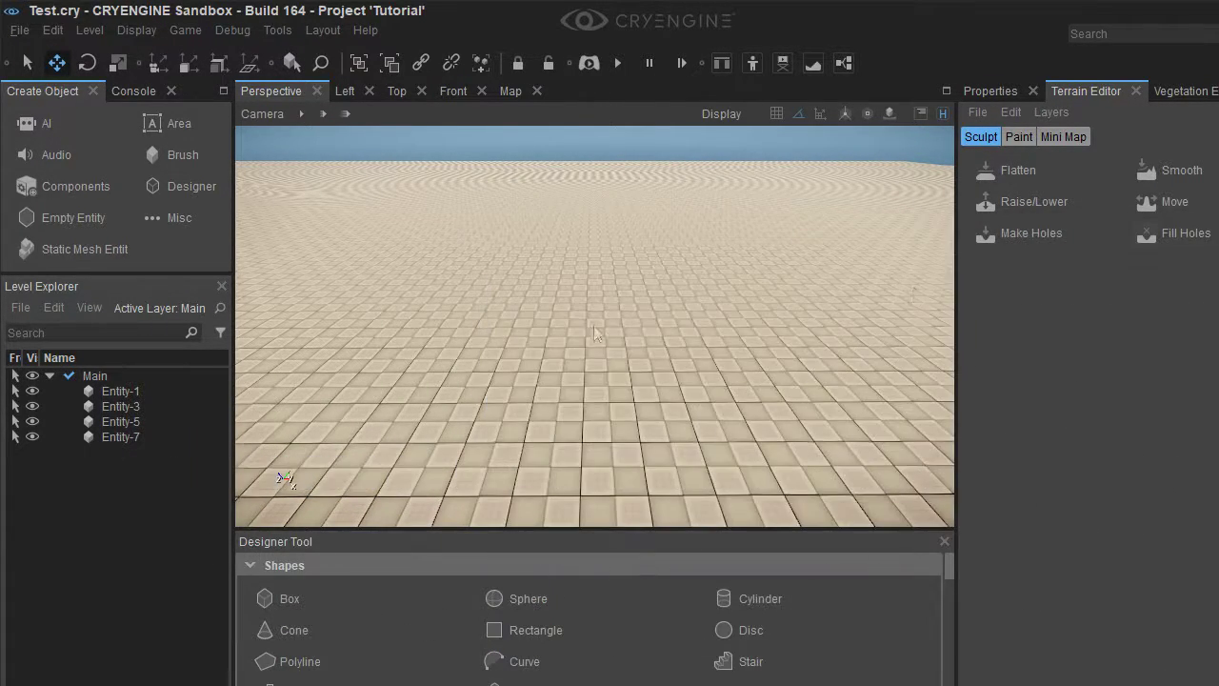
right_click_drag(594, 286, 595, 419)
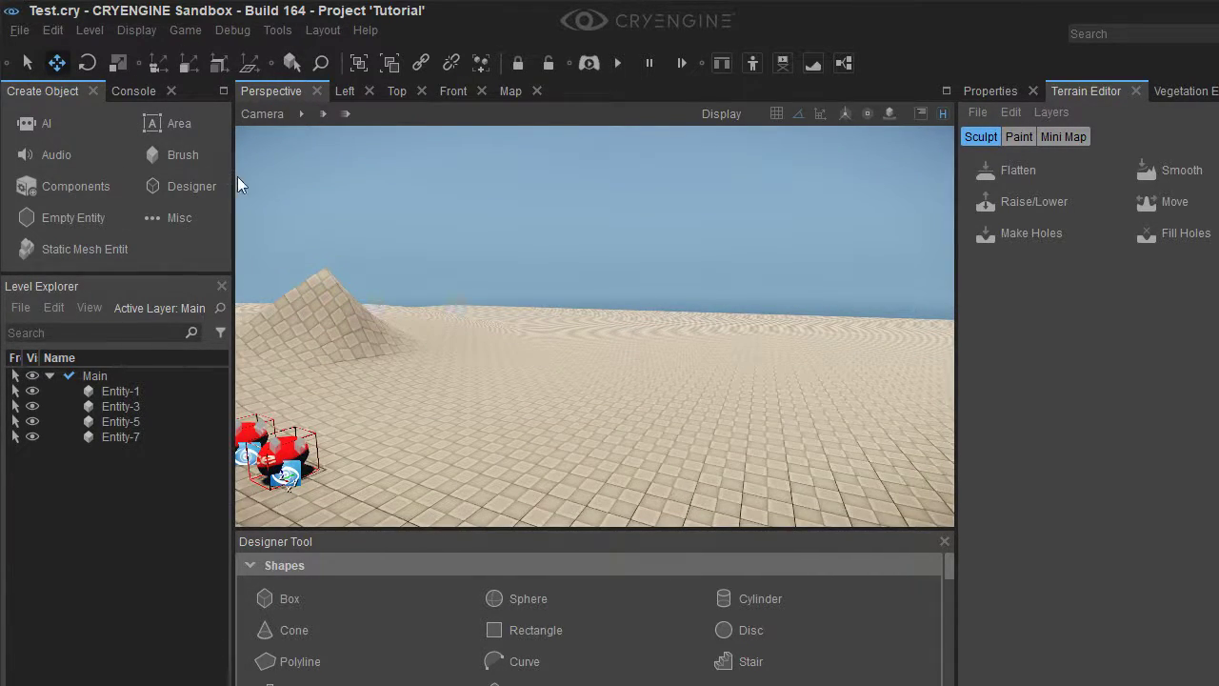
left_click(293, 37)
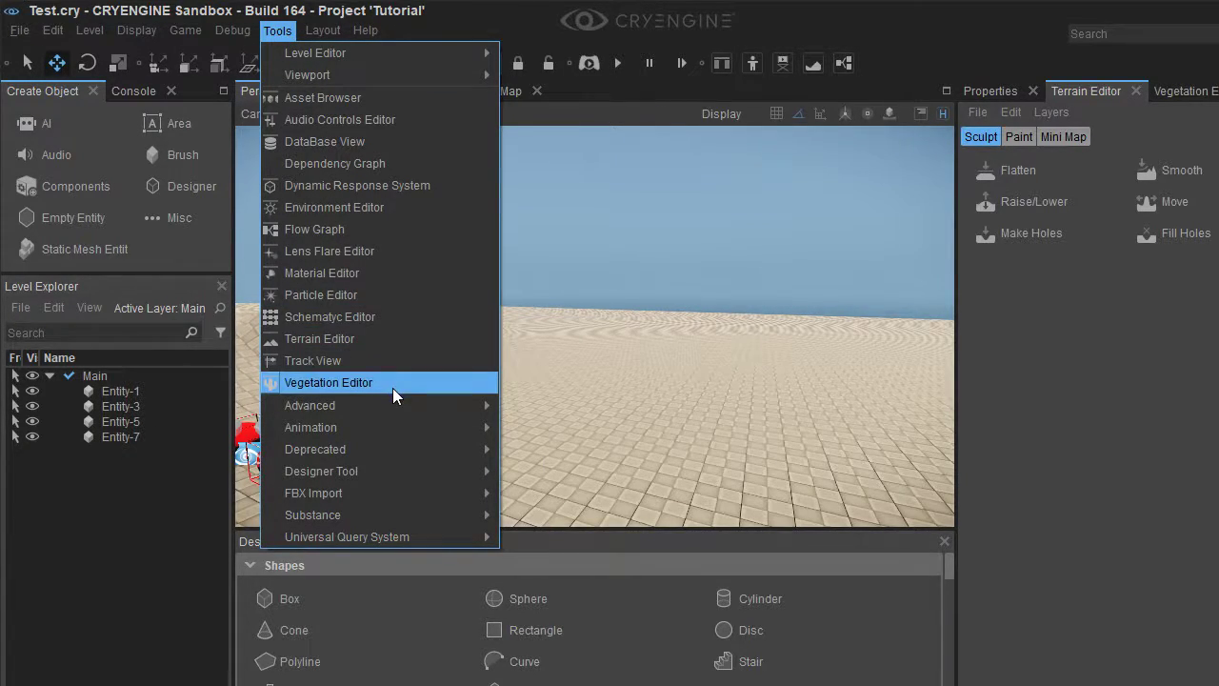
left_click(279, 31)
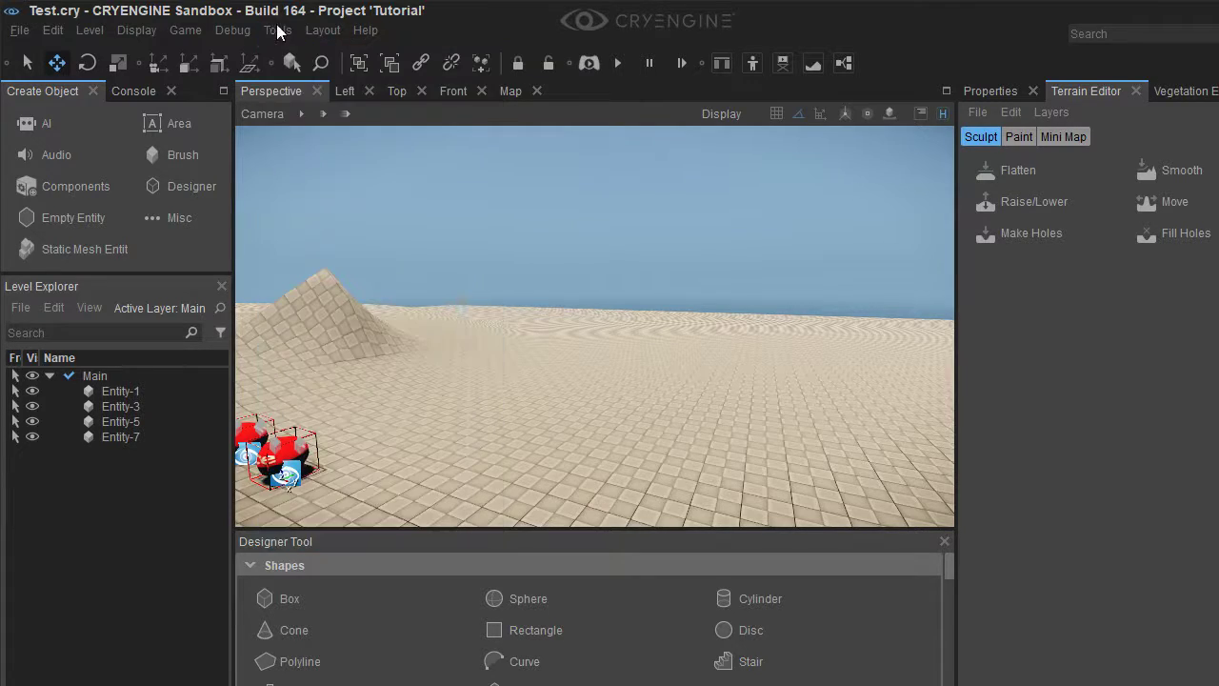
left_click(41, 31)
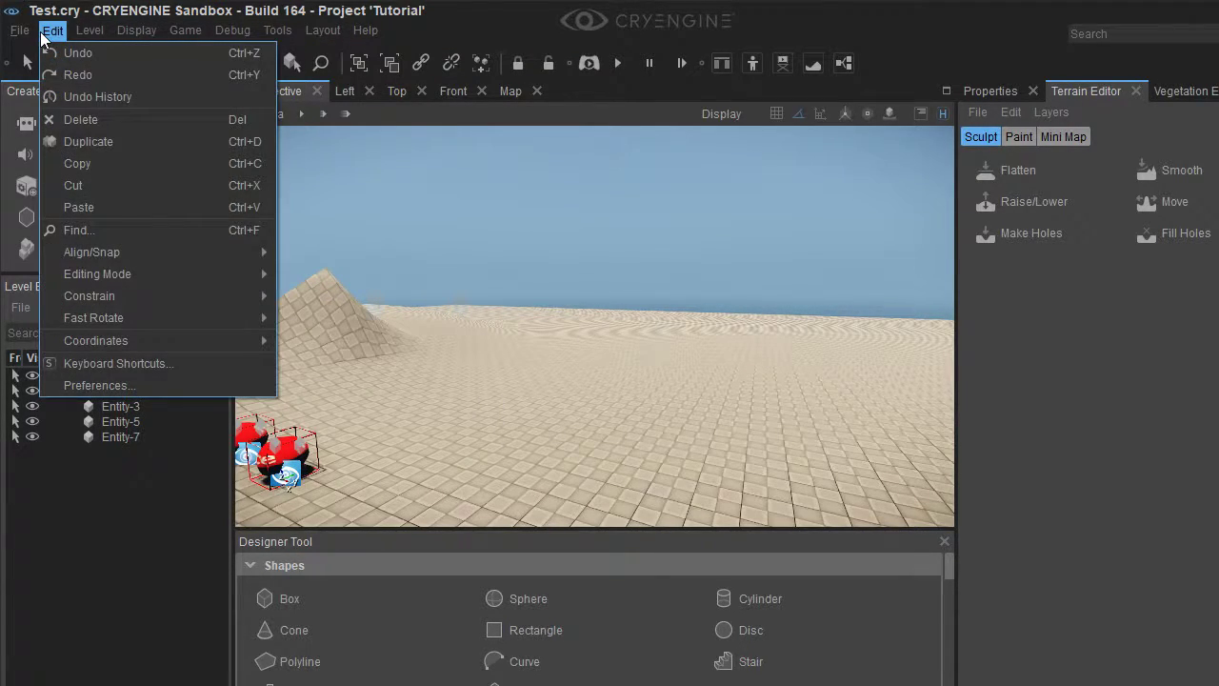
left_click(48, 32)
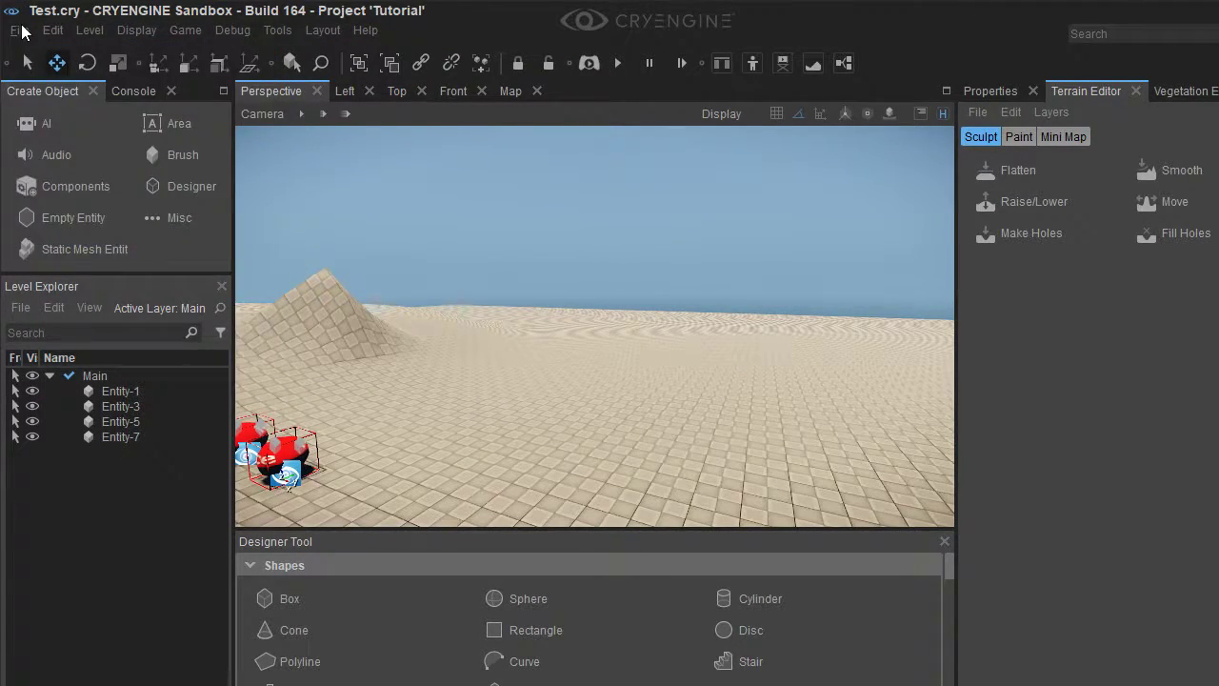
left_click(21, 32)
left_click(21, 32)
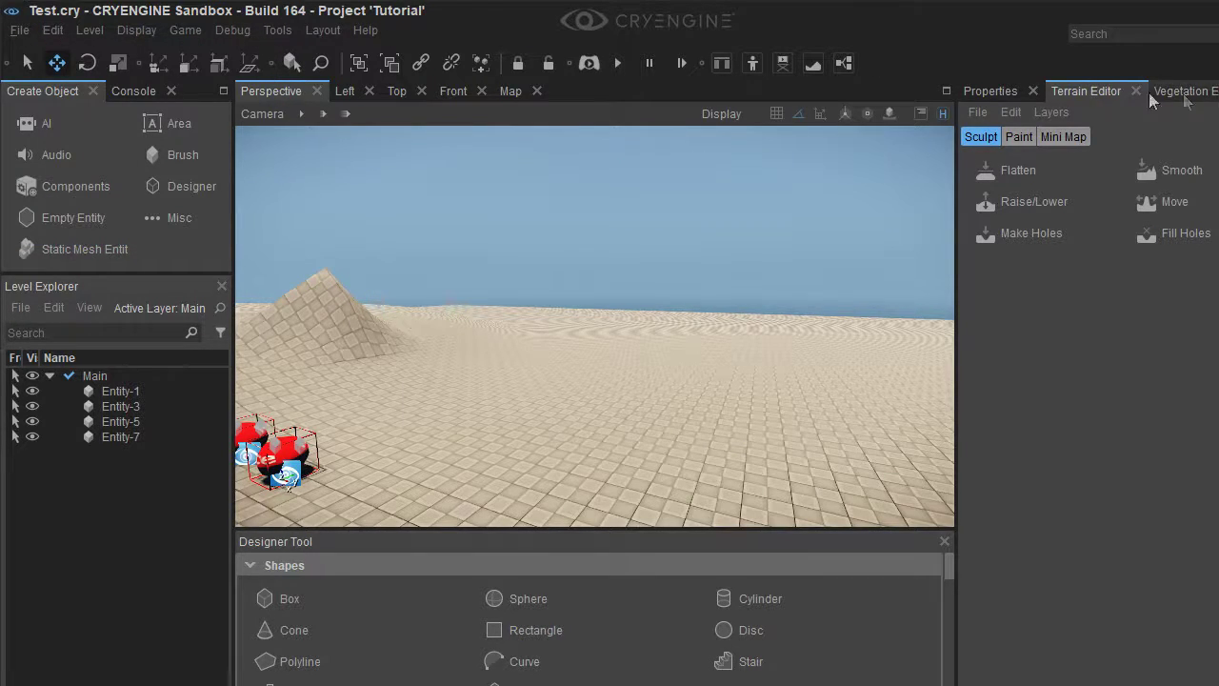
Step: View the properties of sphere Entity-3, deselect it, and look at the four spheres up close
left_click(993, 91)
left_click(250, 474)
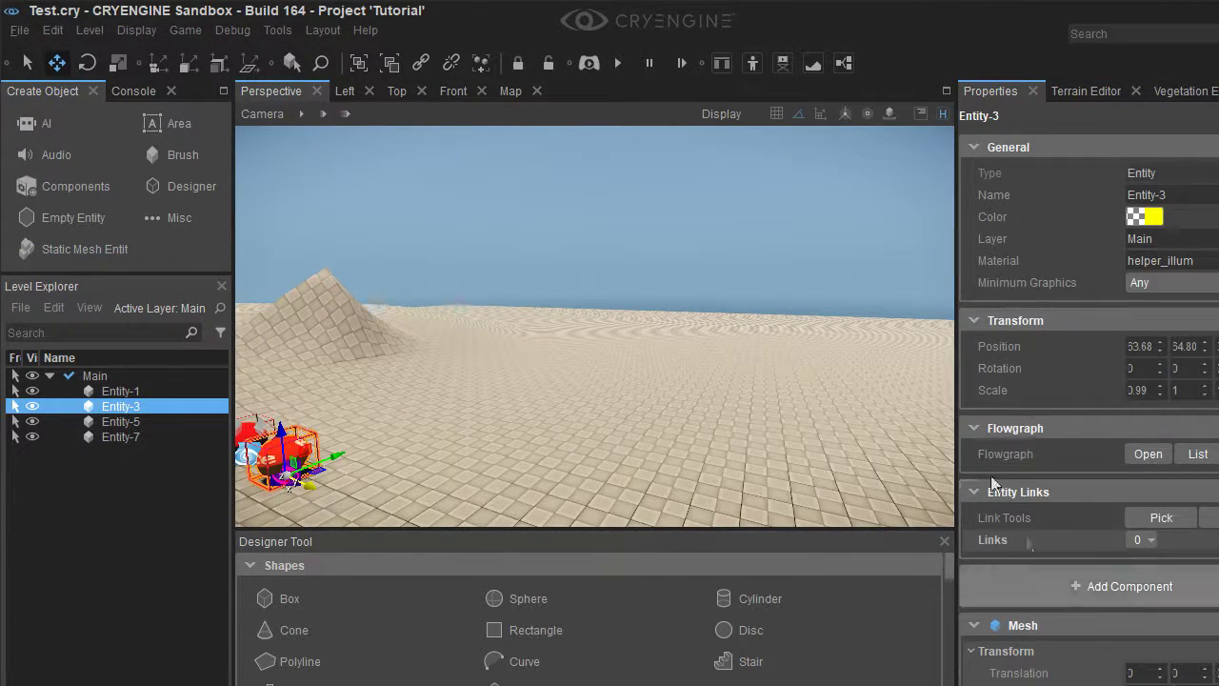
key("s")
right_click_drag(817, 368, 765, 320)
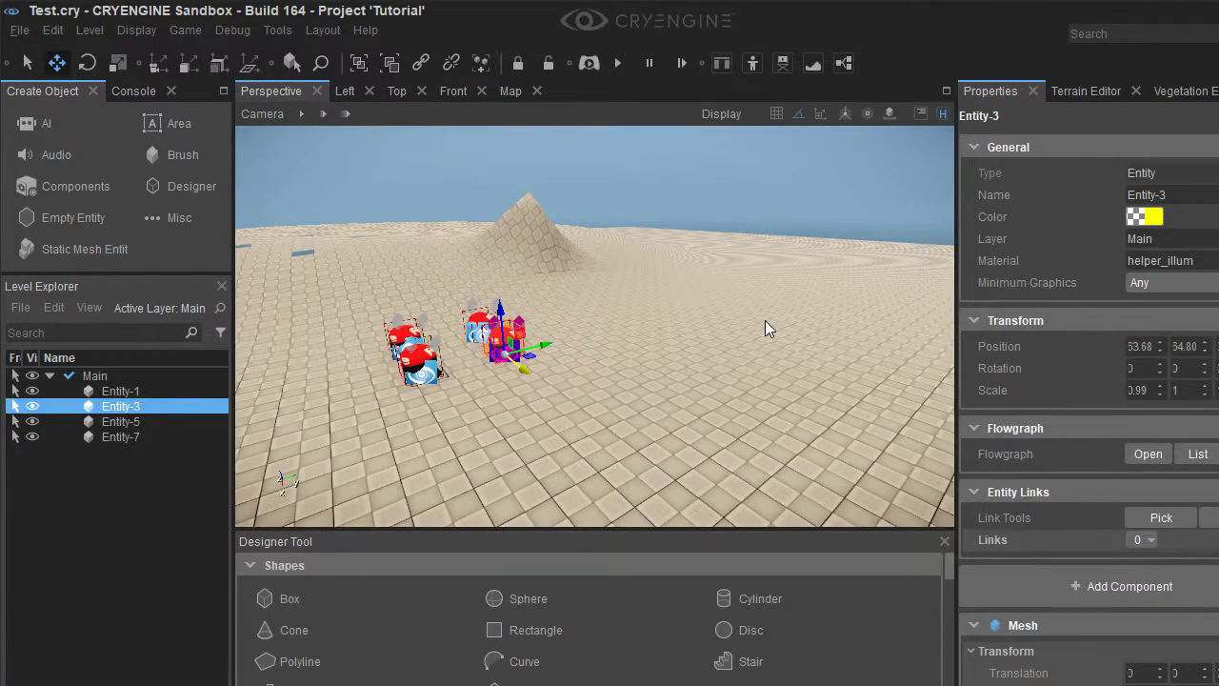
left_click(765, 320)
key("w")
mouse_move(693, 294)
right_mouse_down()
mouse_move(605, 293)
mouse_move(620, 305)
mouse_move(714, 301)
right_mouse_up()
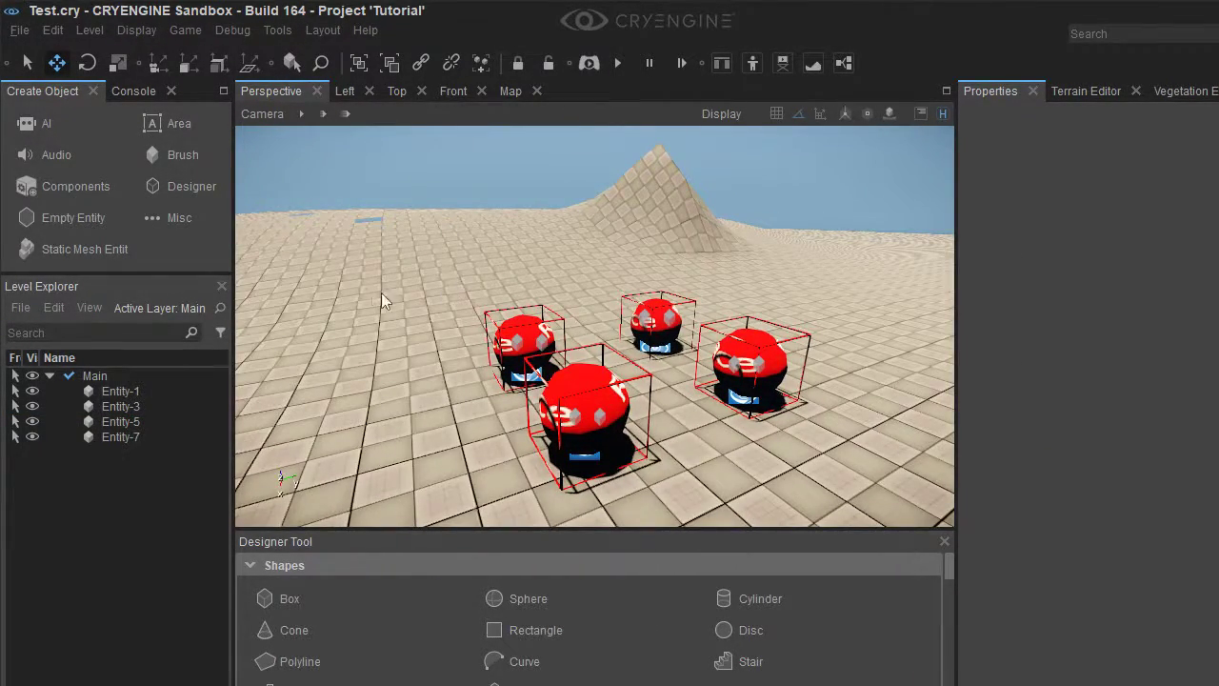